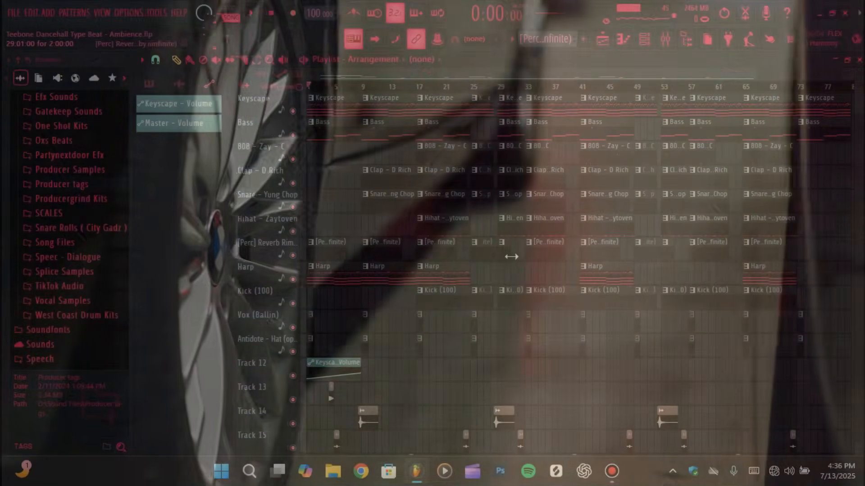
Play the song arrangement from the start and look over its tracks, then stop playback
key(space)
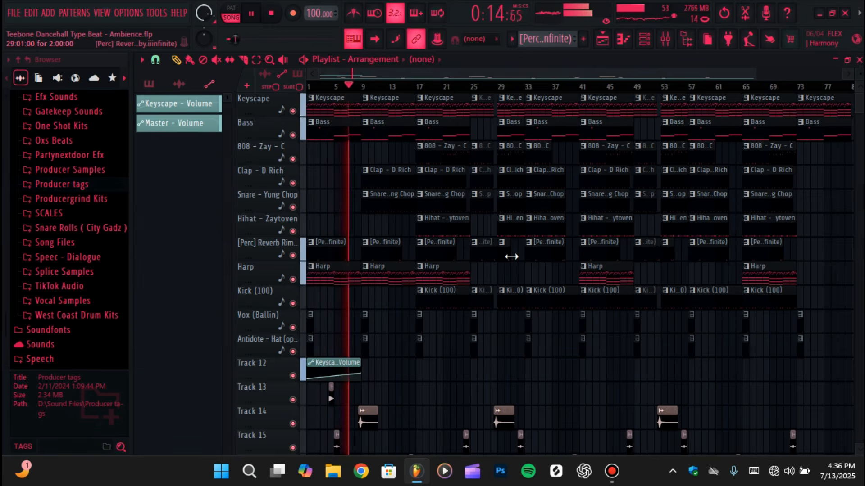
scroll(464, 338, down, 3)
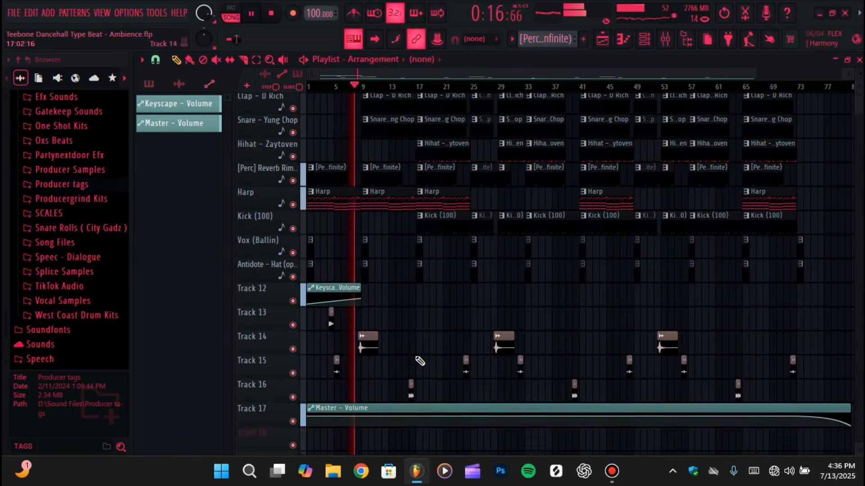
scroll(399, 318, up, 3)
scroll(392, 363, down, 2)
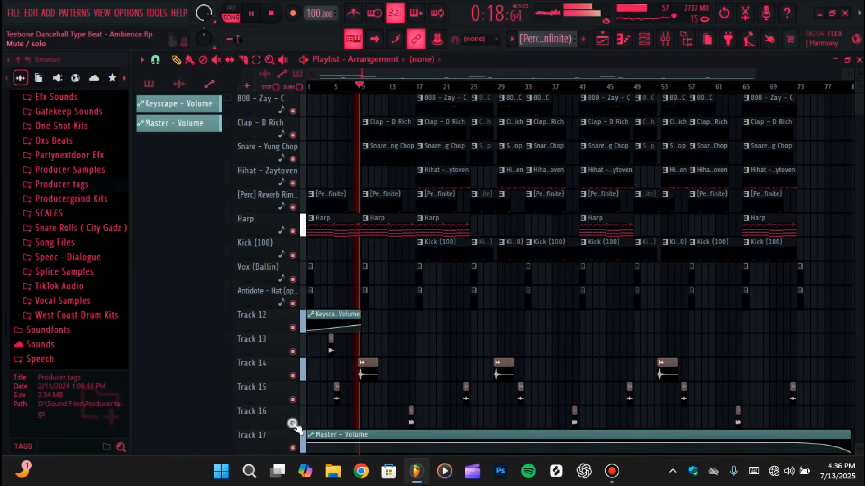
click(292, 424)
scroll(447, 365, up, 2)
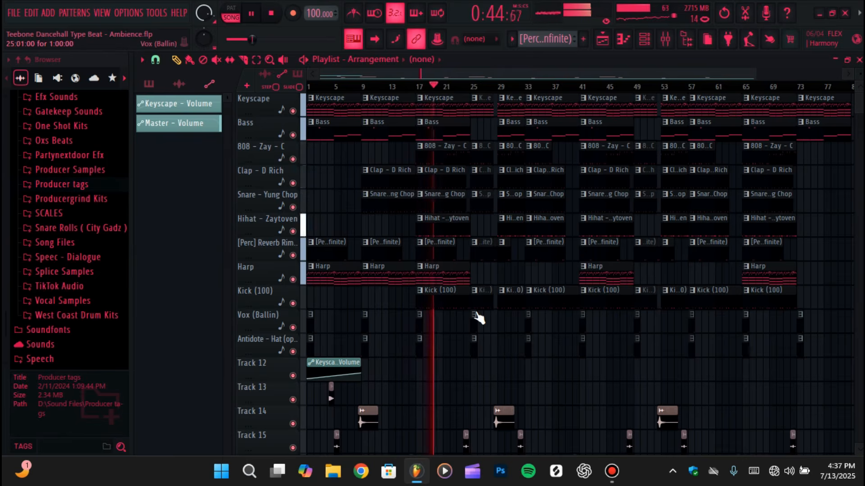
scroll(502, 268, down, 4)
scroll(502, 268, up, 4)
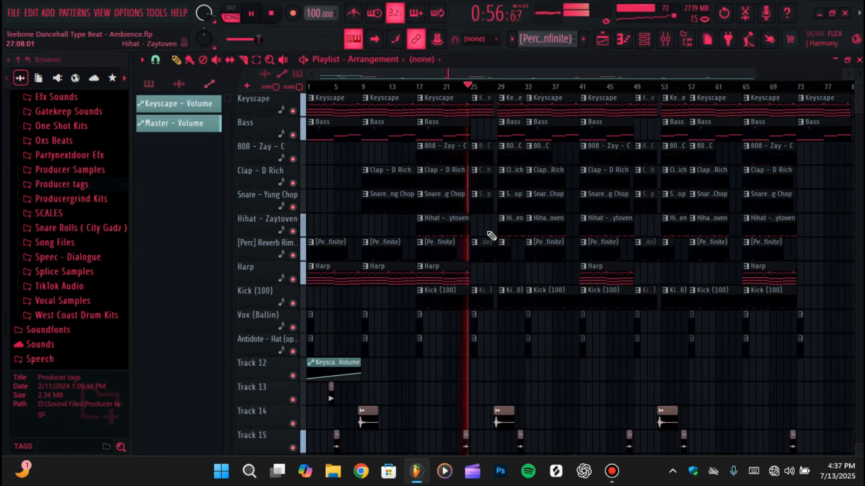
key(space)
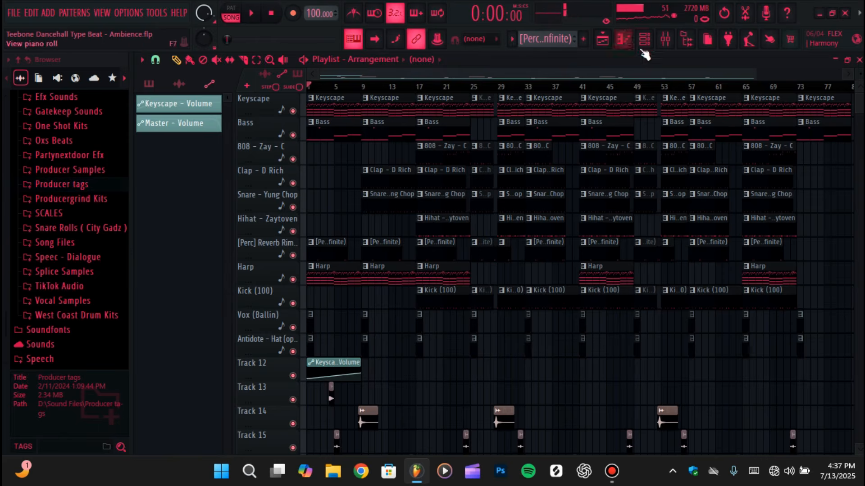
Open the piano roll for the Keyscape channel and select the Keyscape pattern to show its notes
click(623, 40)
click(467, 58)
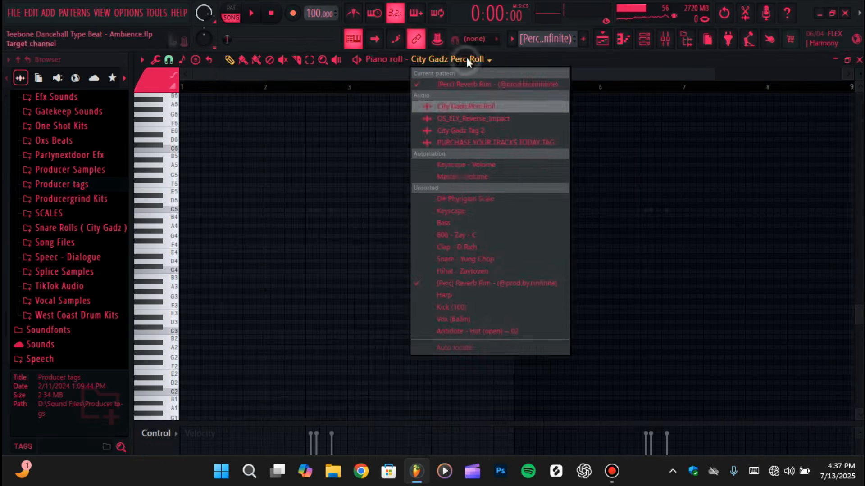
click(452, 211)
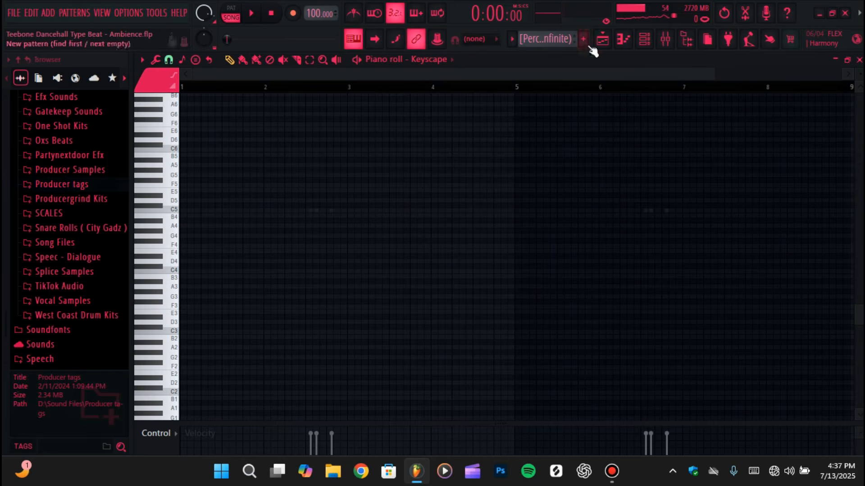
click(511, 39)
click(531, 68)
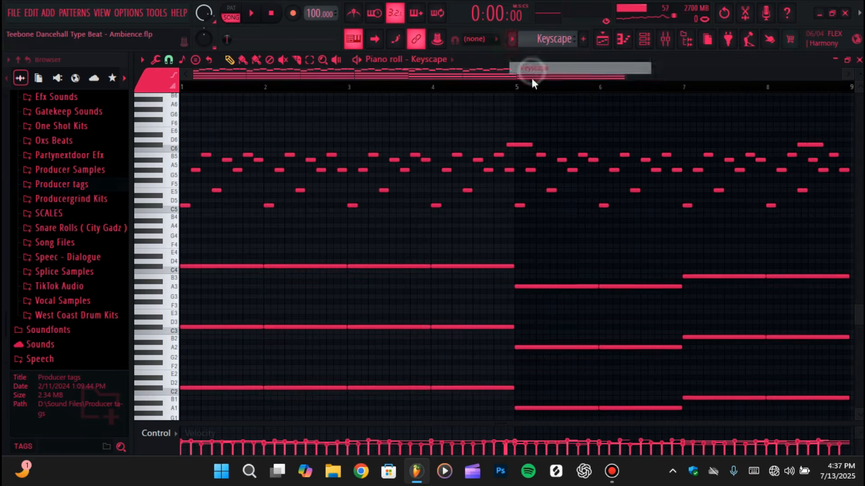
scroll(590, 128, down, 2)
scroll(589, 127, down, 1)
scroll(591, 129, up, 4)
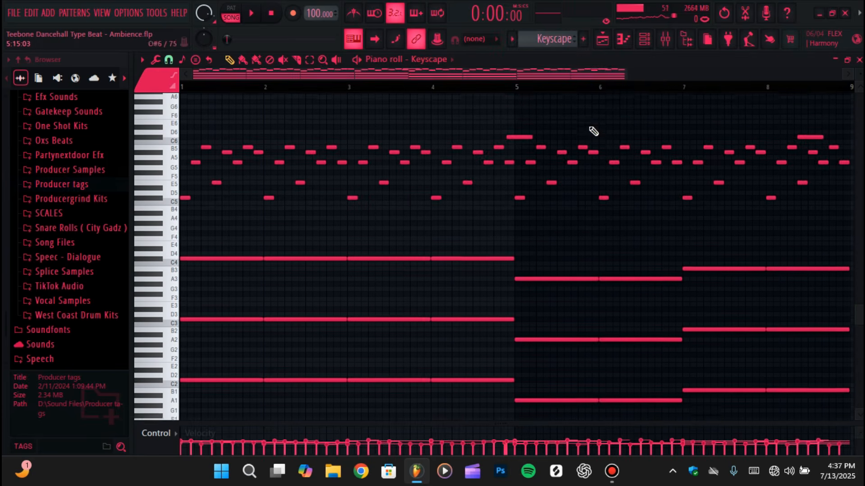
Review the instruments in the Channel rack and return to the Keyscape channel's notes in the piano roll
key(F6)
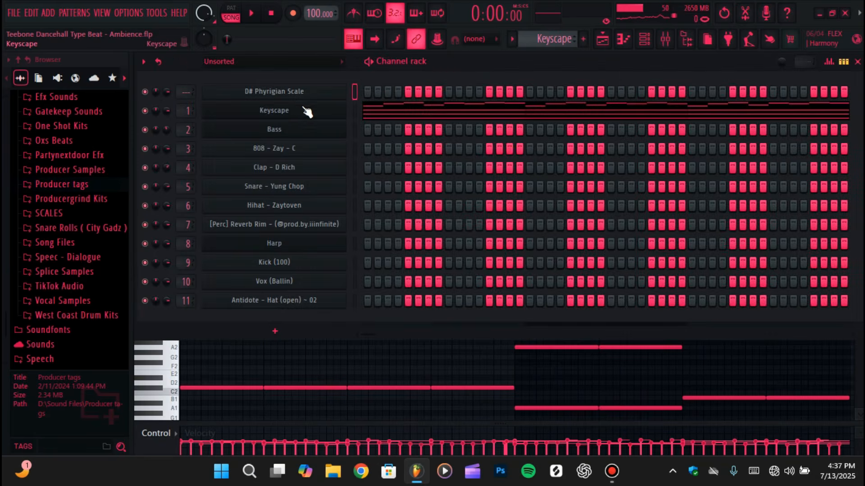
click(623, 39)
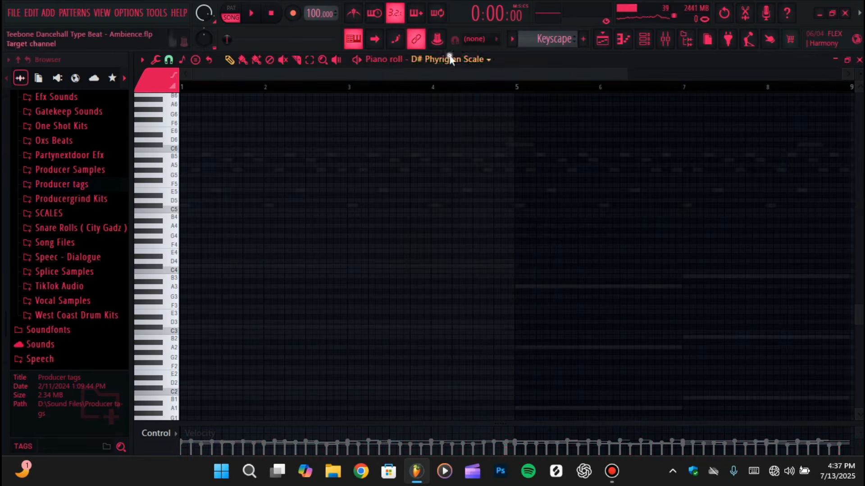
click(448, 59)
click(455, 211)
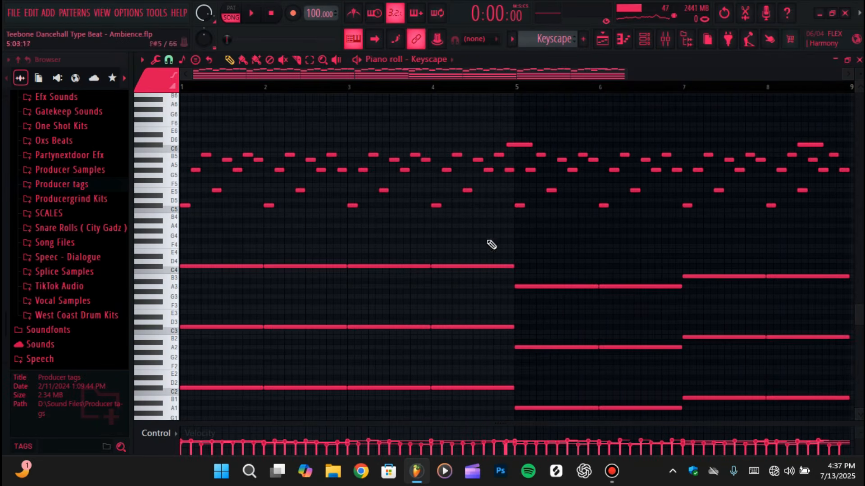
click(644, 39)
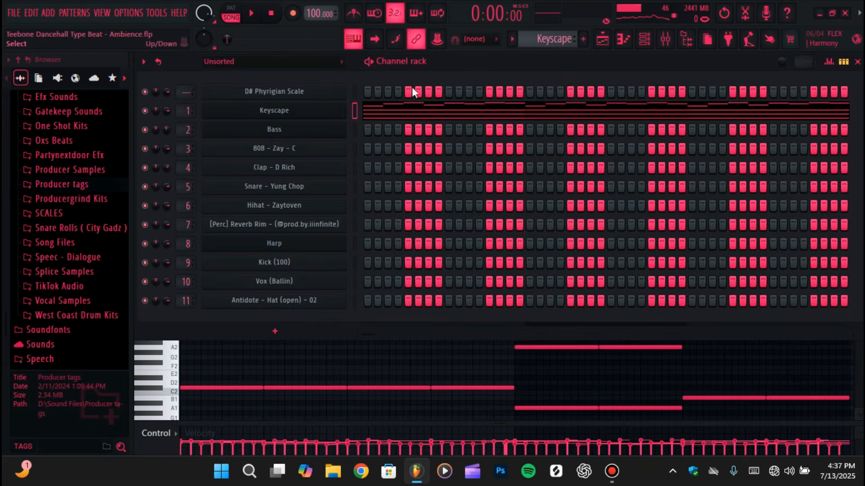
click(622, 40)
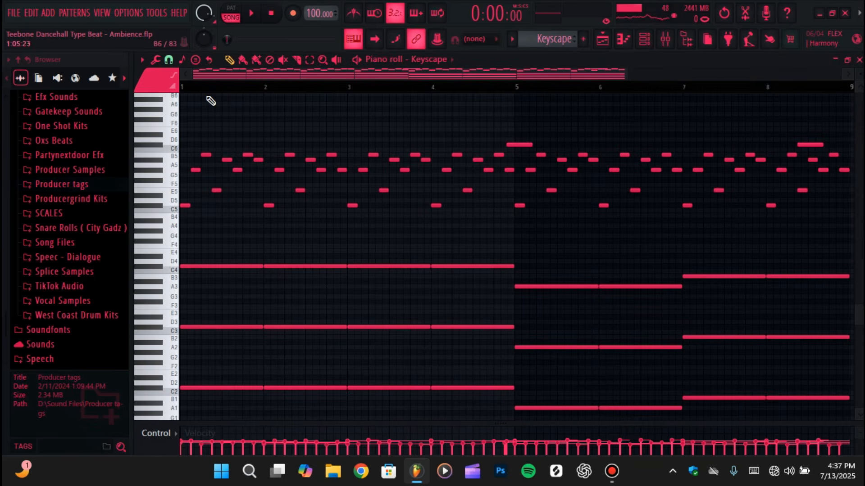
Look through the piano roll's stamp list of chords and scales, including Minor Natural (Aeolian)
click(196, 61)
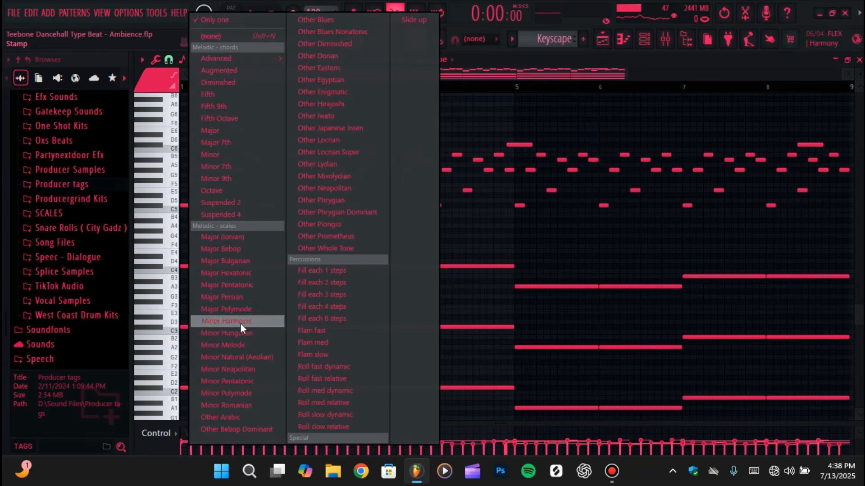
click(241, 358)
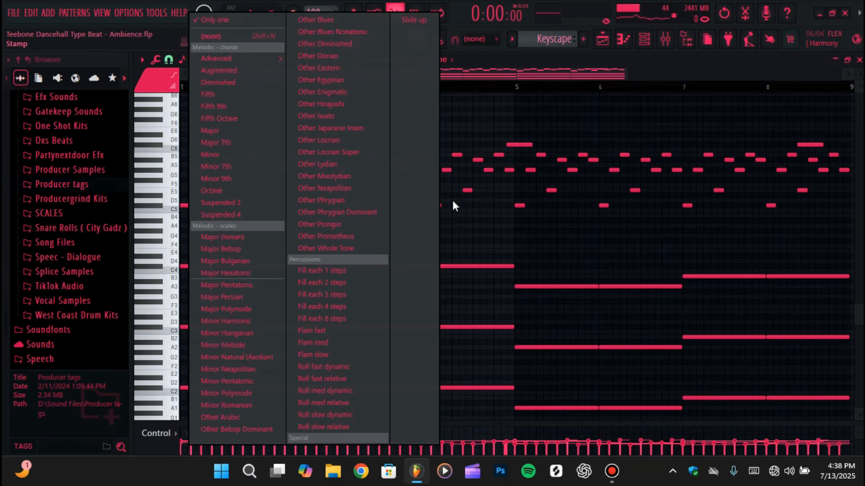
right_click(641, 252)
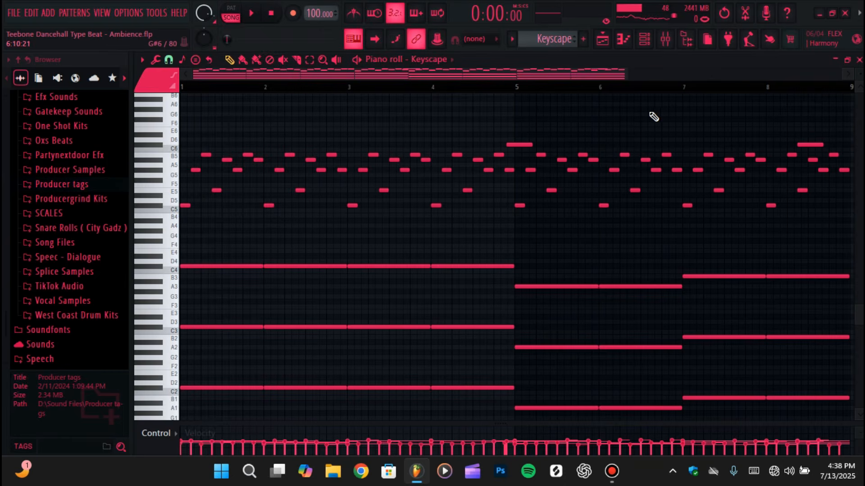
Switch to pattern mode, listen to the Keyscape pattern, and bring up the mixer with playback stopped
key(l)
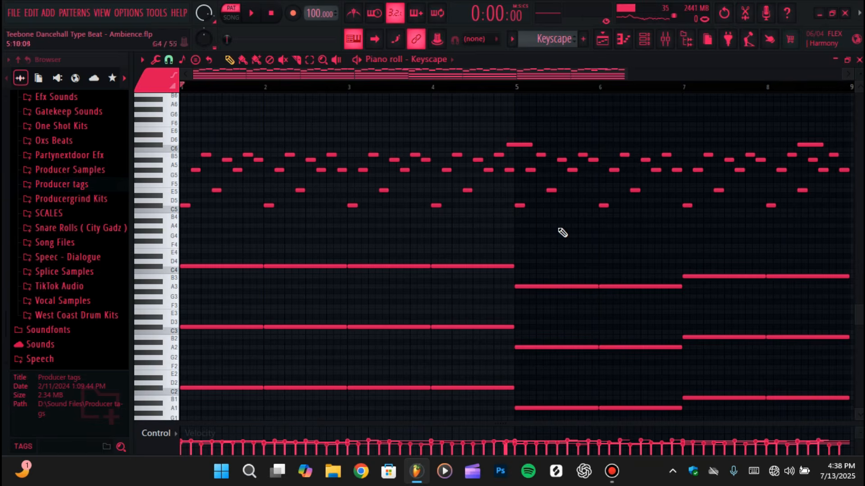
key(space)
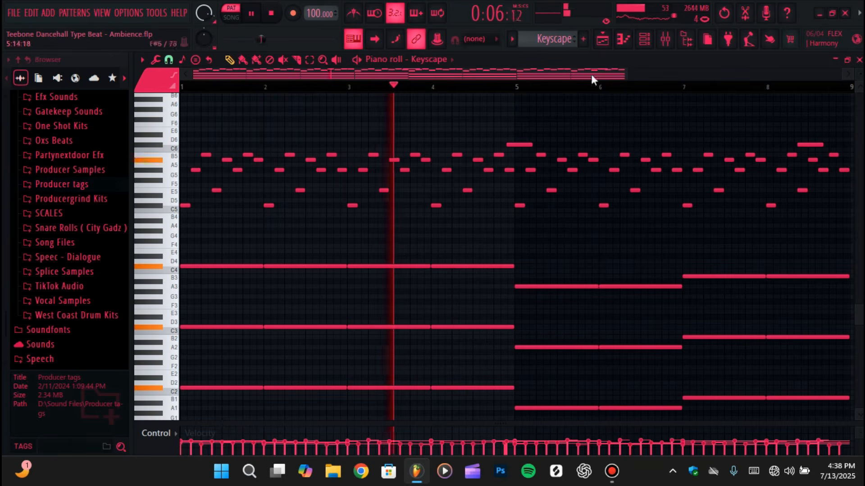
click(663, 44)
key(space)
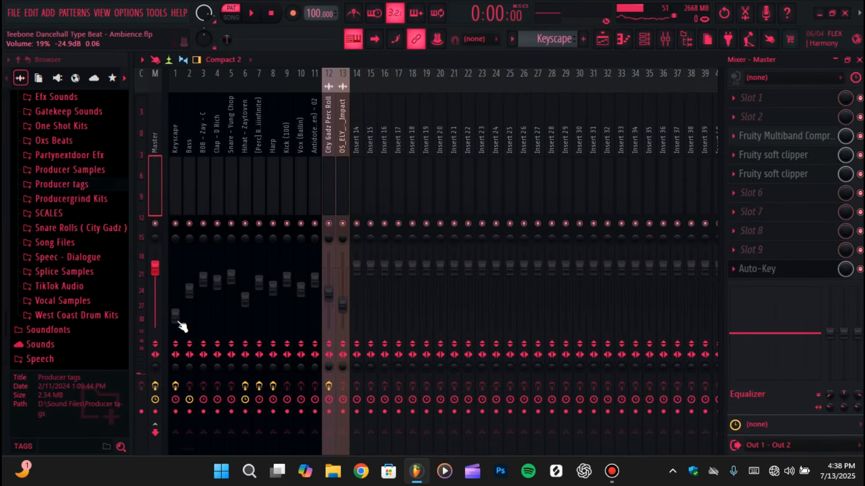
Mute Track 12 with the Keyscape volume automation and set the Keyscape mixer volume to about 71% during pattern playback
drag(177, 320, 218, 238)
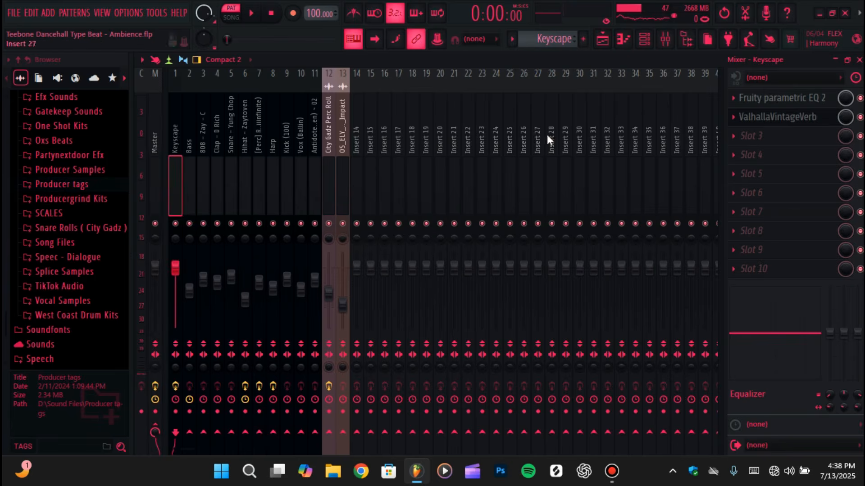
click(603, 39)
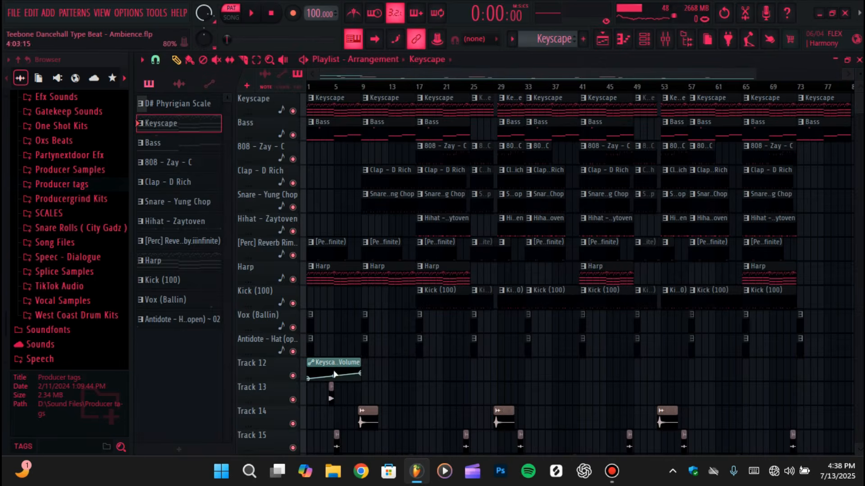
click(293, 374)
click(664, 43)
key(space)
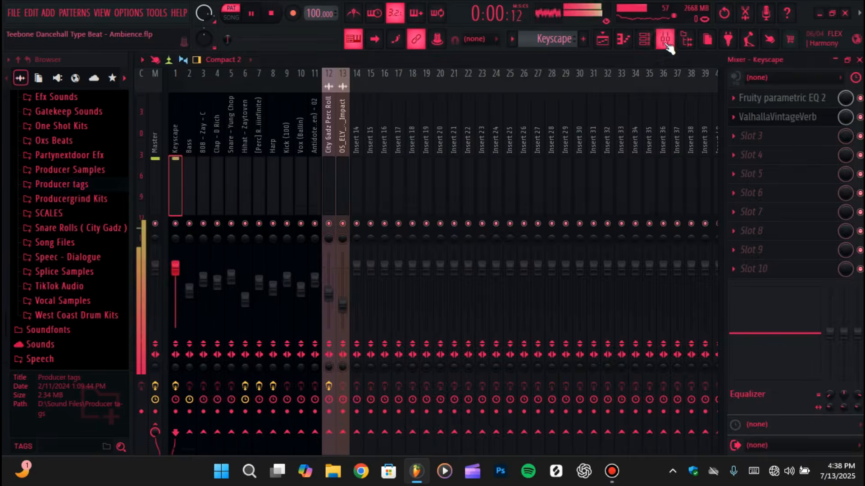
drag(175, 268, 175, 286)
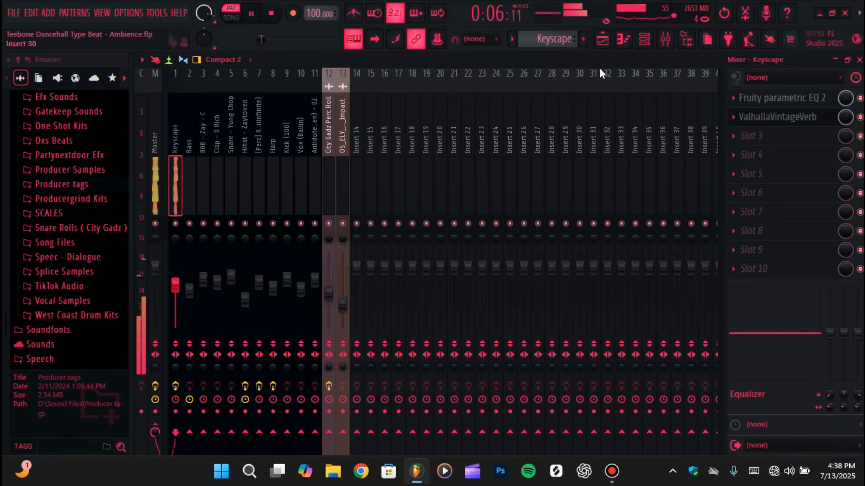
Follow the Keyscape pattern's notes in the piano roll while it plays, and stop playback at the end
click(622, 39)
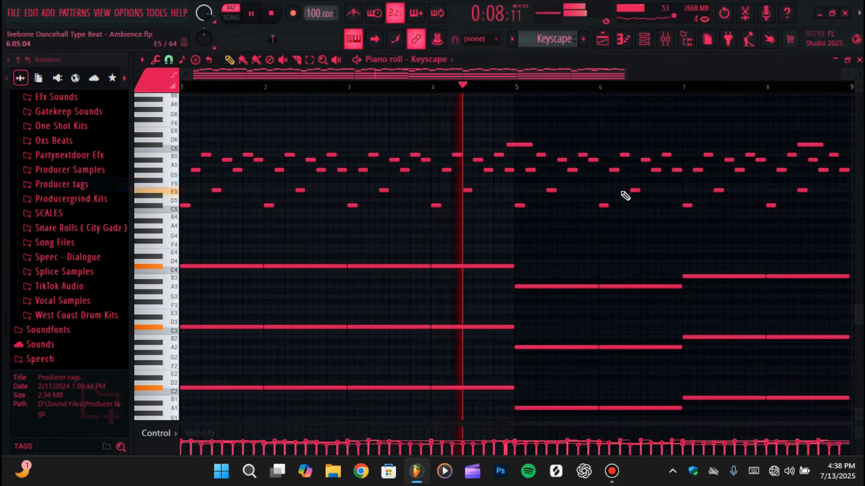
scroll(640, 227, down, 1)
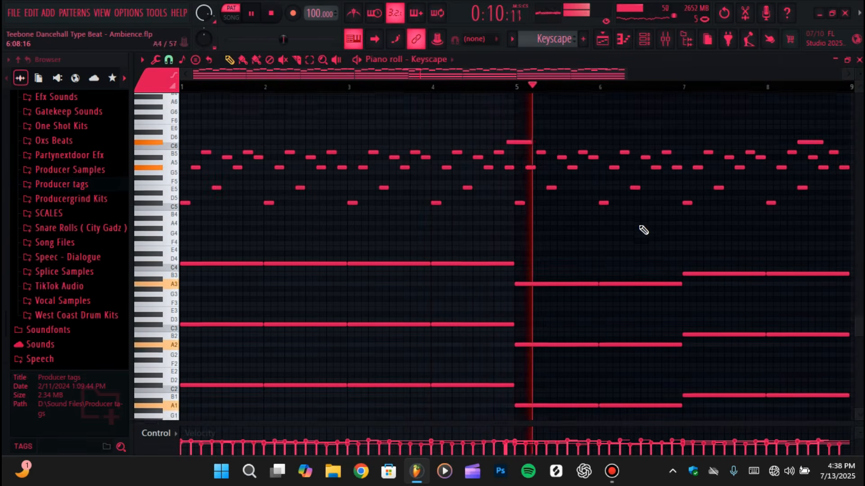
scroll(640, 226, down, 1)
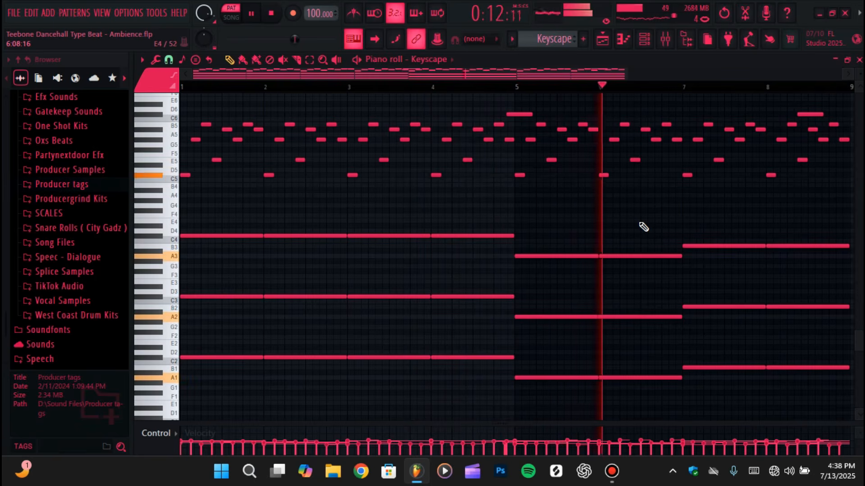
scroll(643, 226, up, 1)
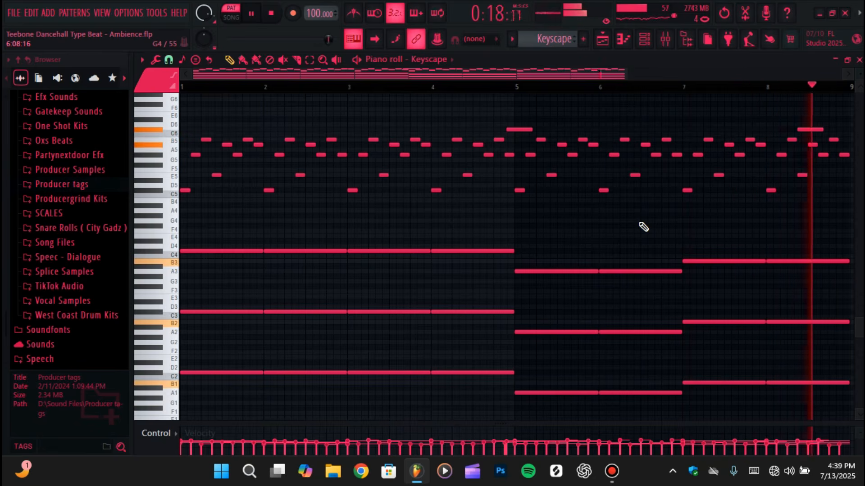
key(space)
Unmute Track 12 with the Keyscape volume automation and check the Keyscape level in the mixer
click(602, 38)
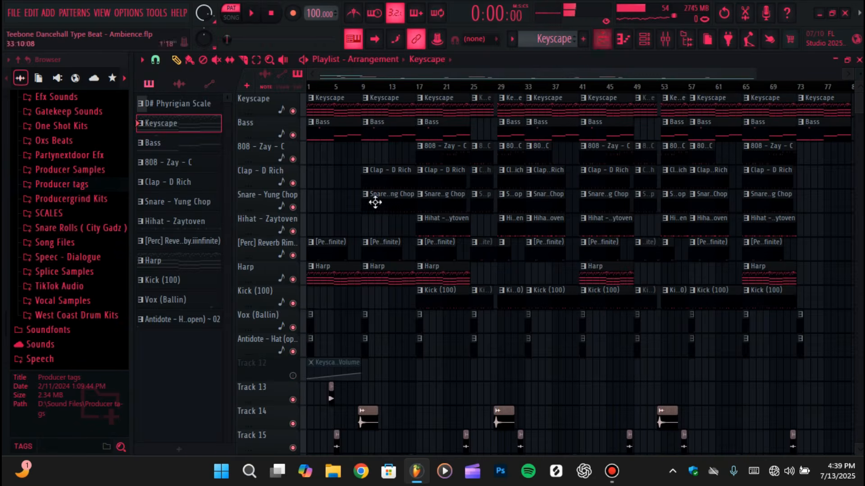
click(293, 376)
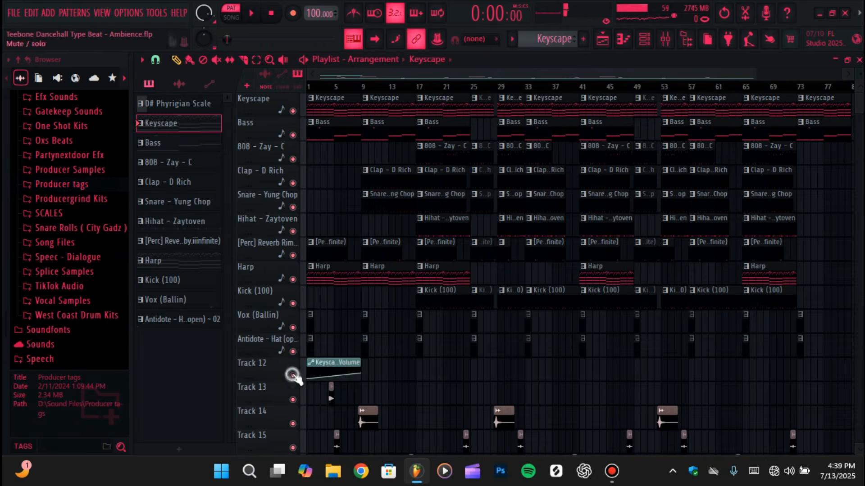
click(666, 42)
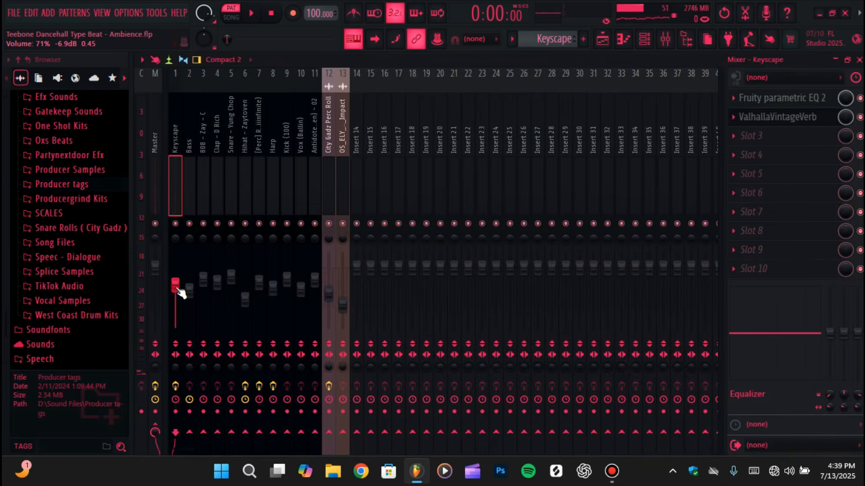
Examine the Keyscape melody and chord notes in the piano roll, briefly selecting the melody notes from bar 1 to late bar 3
click(623, 43)
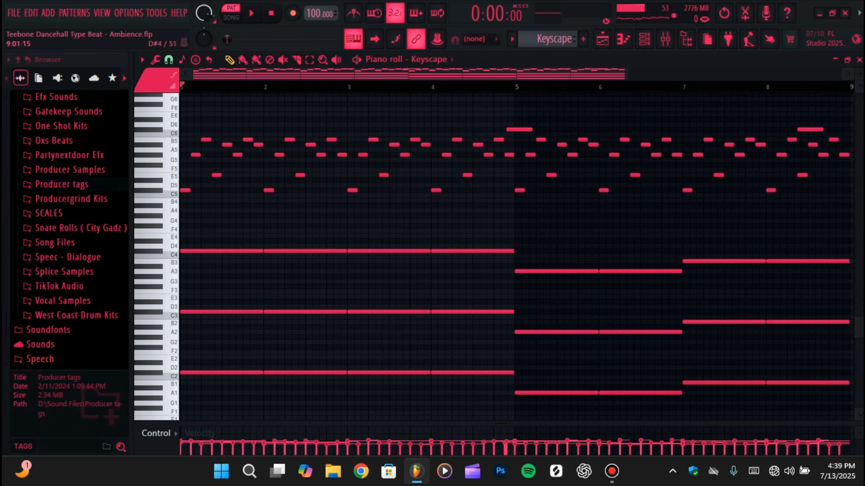
scroll(515, 261, up, 1)
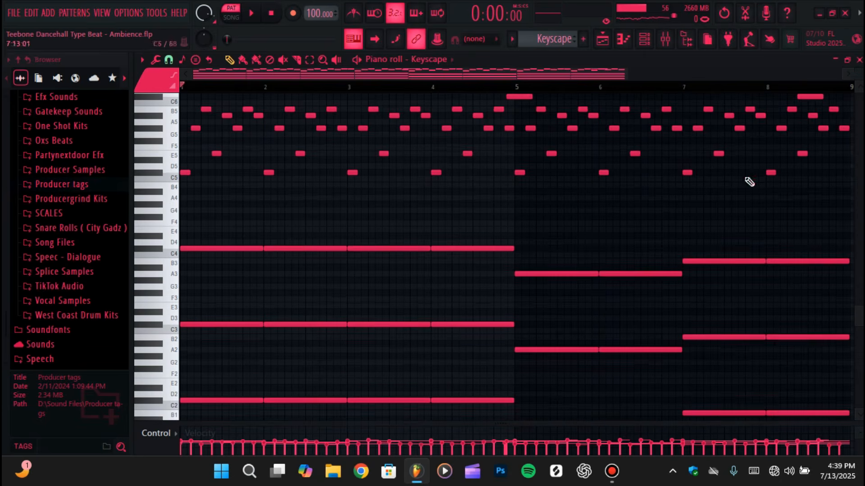
scroll(270, 107, up, 2)
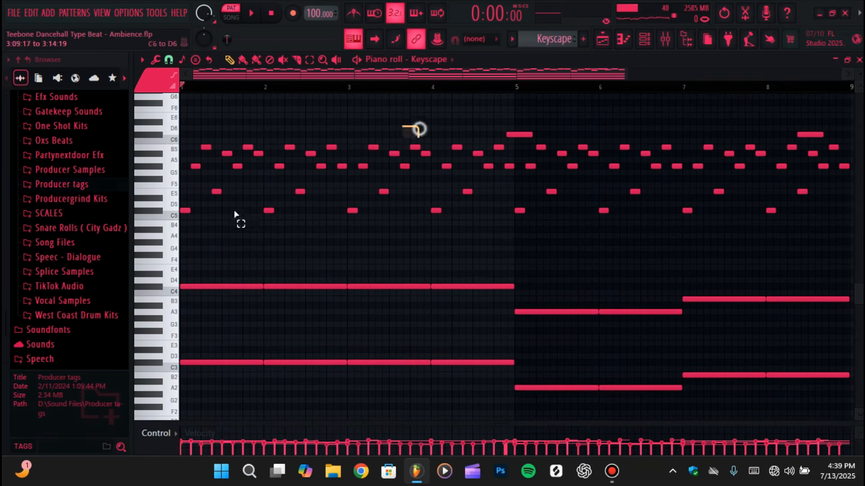
drag(419, 126, 164, 232)
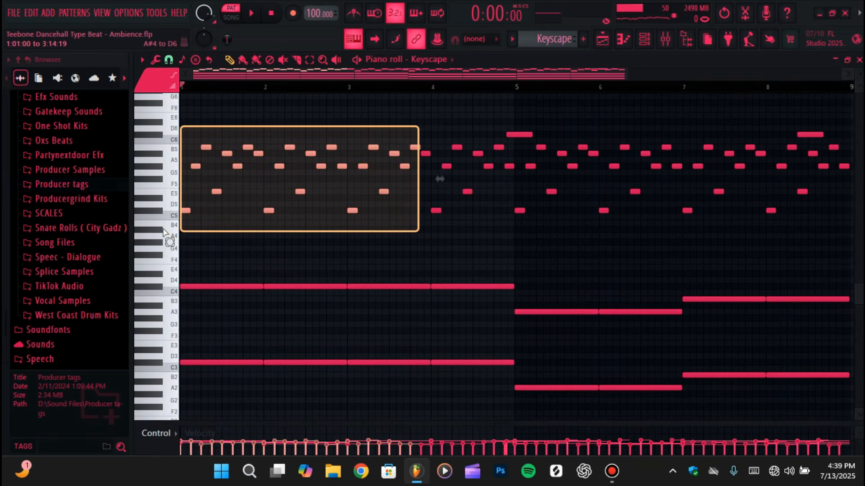
right_click(310, 260)
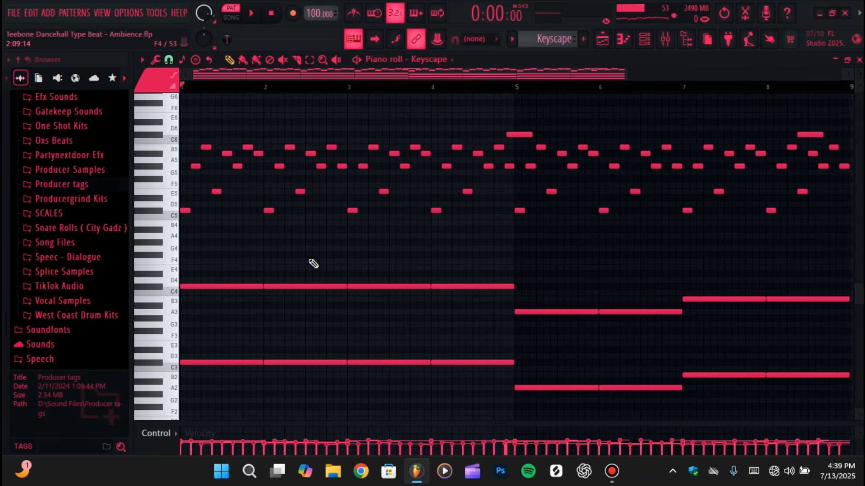
scroll(313, 264, down, 2)
scroll(243, 225, up, 1)
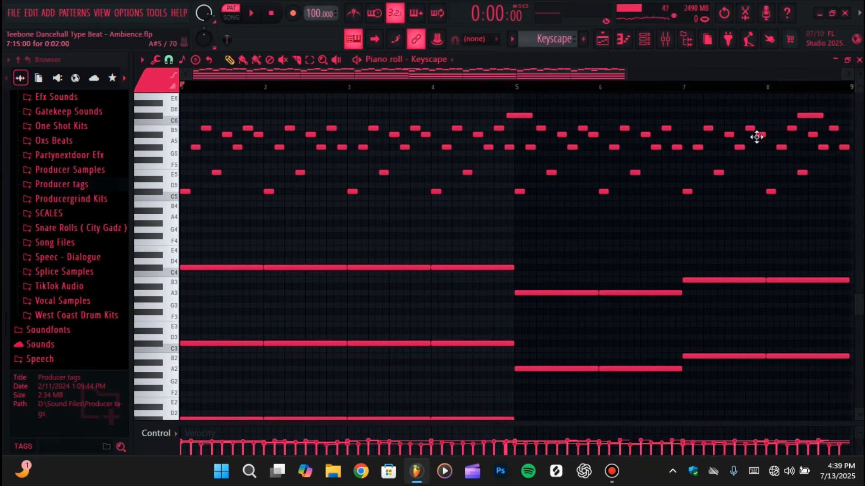
scroll(411, 283, down, 3)
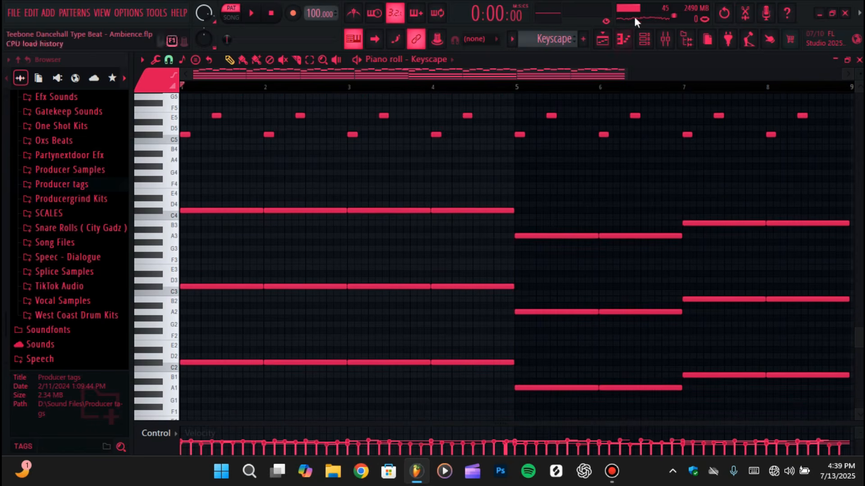
Check the Fruity parametric EQ 2 curve on the Keyscape mixer track and return to the playlist
click(666, 38)
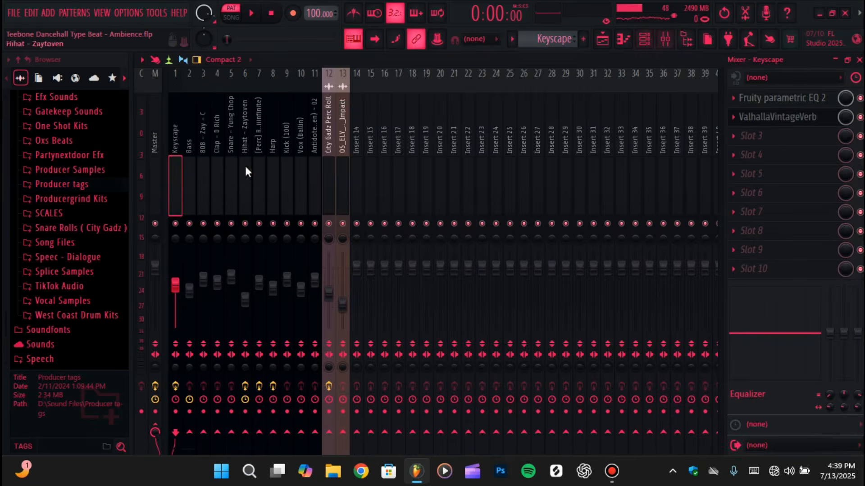
click(796, 96)
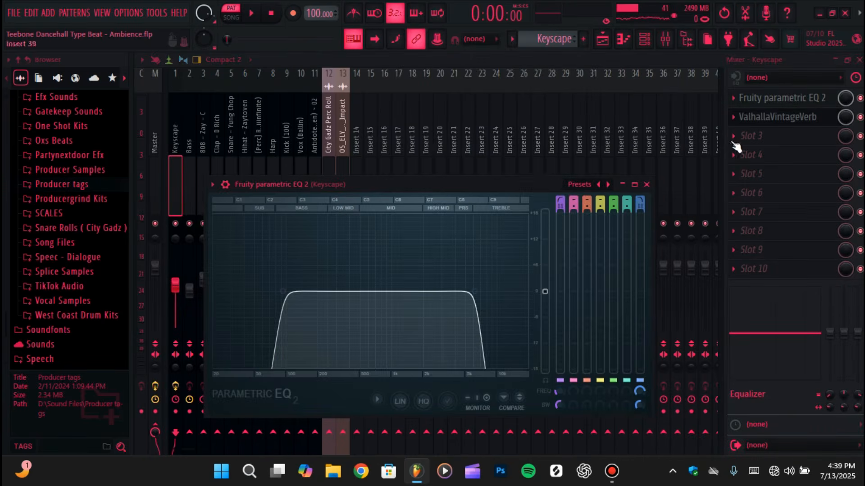
click(611, 43)
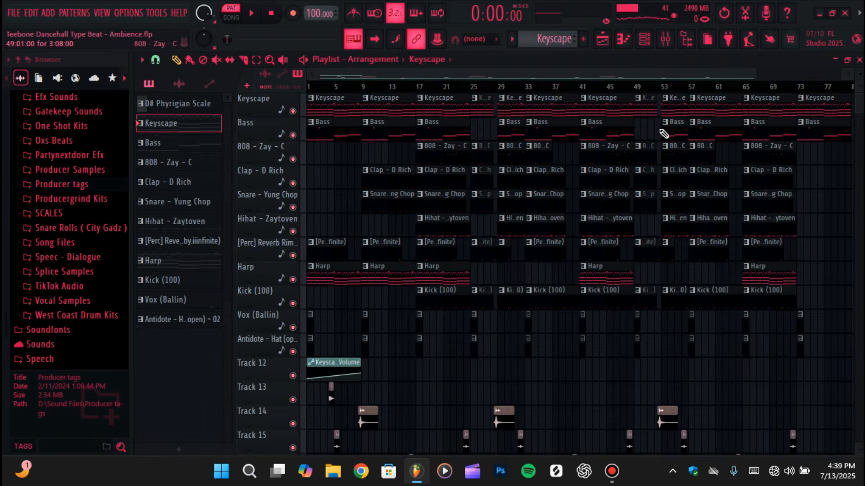
Switch the piano roll to the Bass channel and select the Bass pattern to show its notes
click(623, 39)
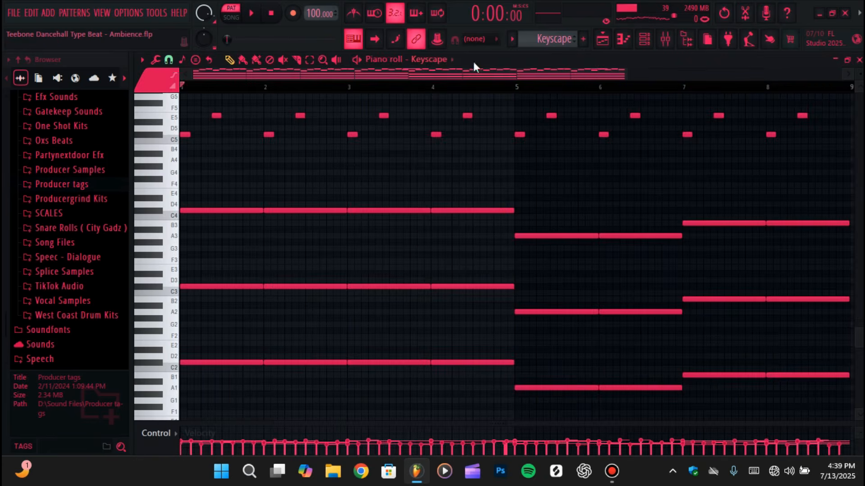
click(444, 59)
click(463, 225)
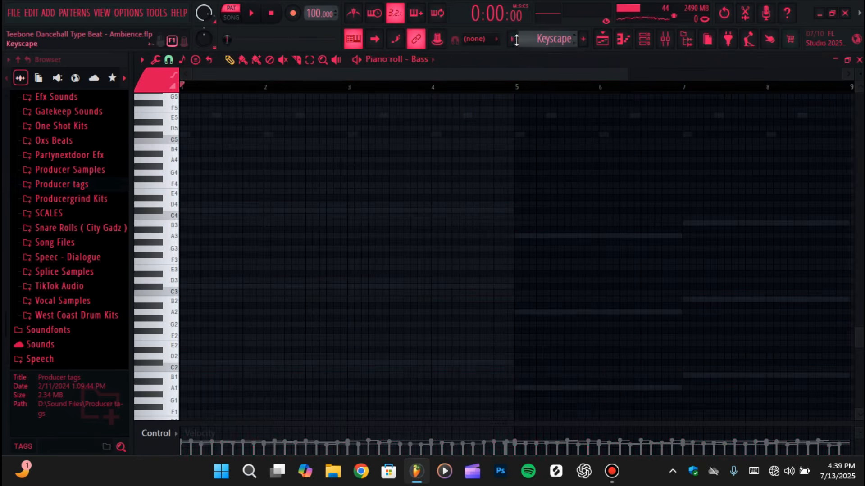
click(516, 40)
click(539, 88)
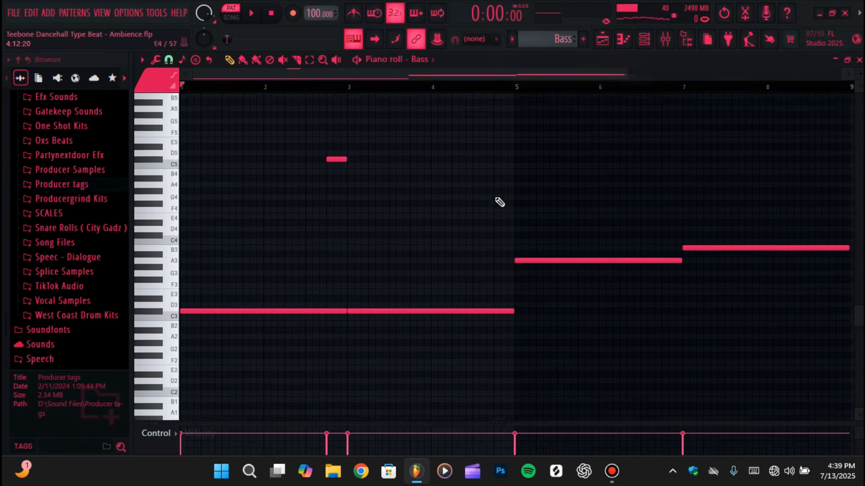
scroll(497, 199, up, 3)
Open the Bass channel from the channel rack and show its Serum interface with the Vinyl Reese preset
click(644, 39)
click(282, 130)
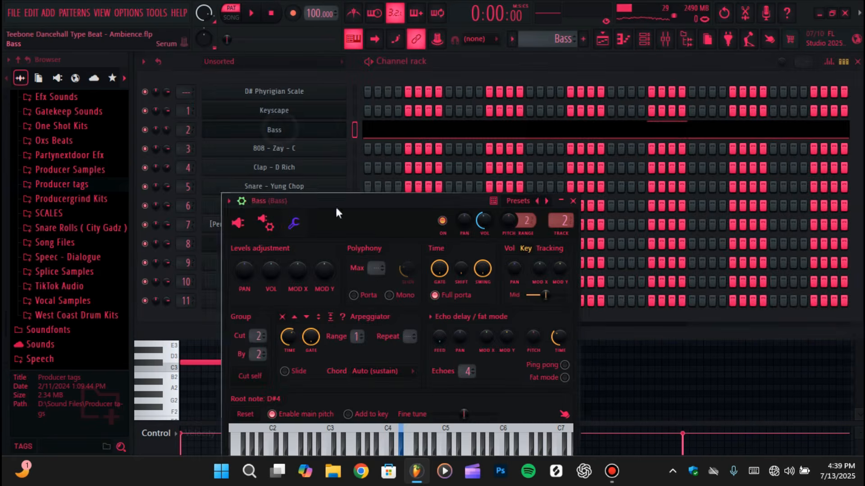
click(255, 201)
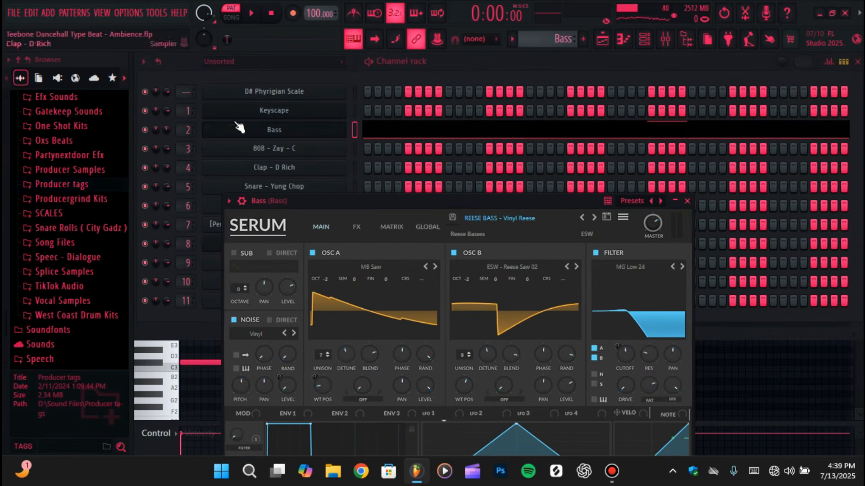
Listen to the Bass pattern in the piano roll, stop playback, and check the Bass track's effect slots in the mixer
click(623, 40)
scroll(633, 228, down, 1)
scroll(636, 229, up, 3)
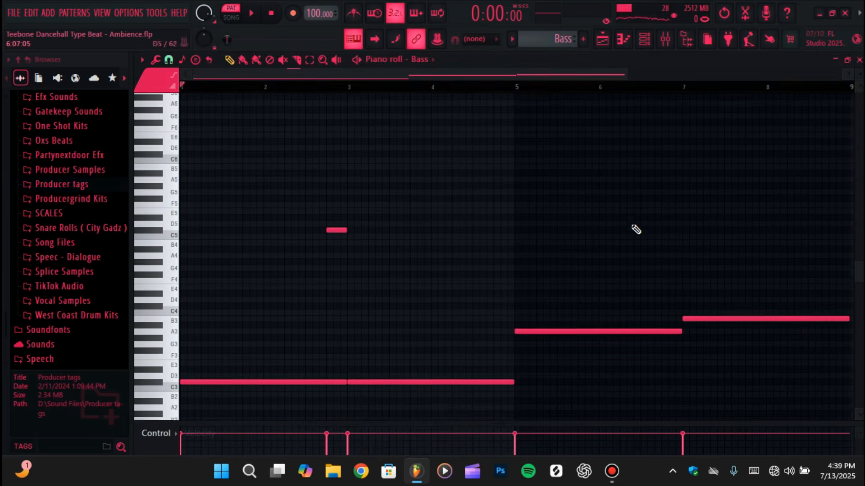
scroll(634, 230, down, 2)
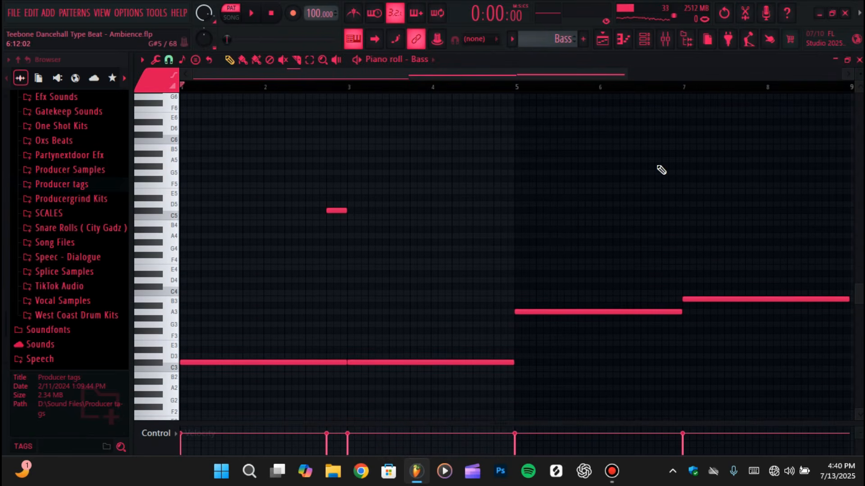
key(space)
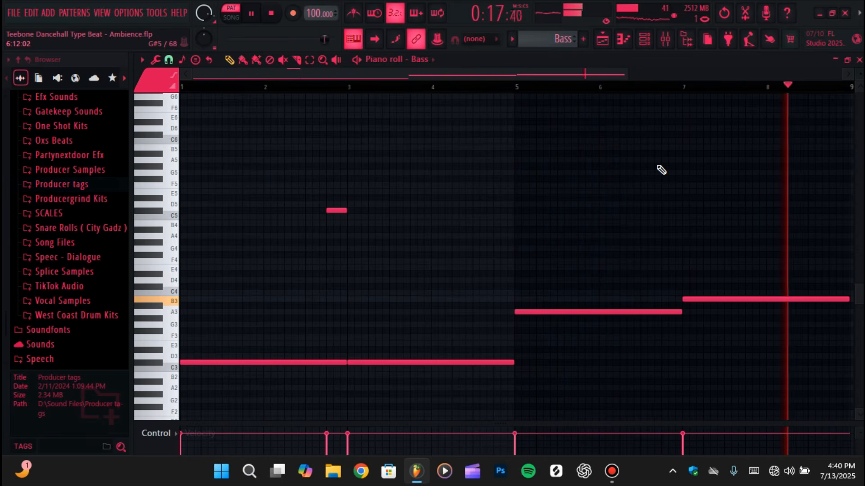
key(space)
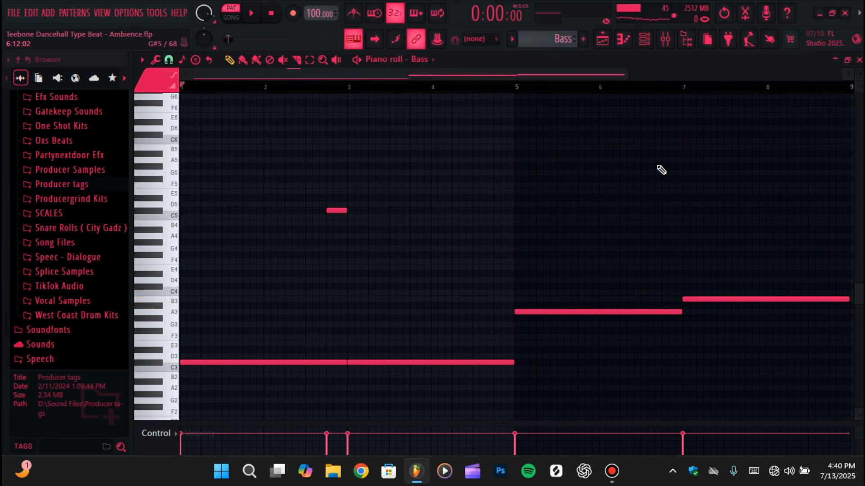
click(665, 40)
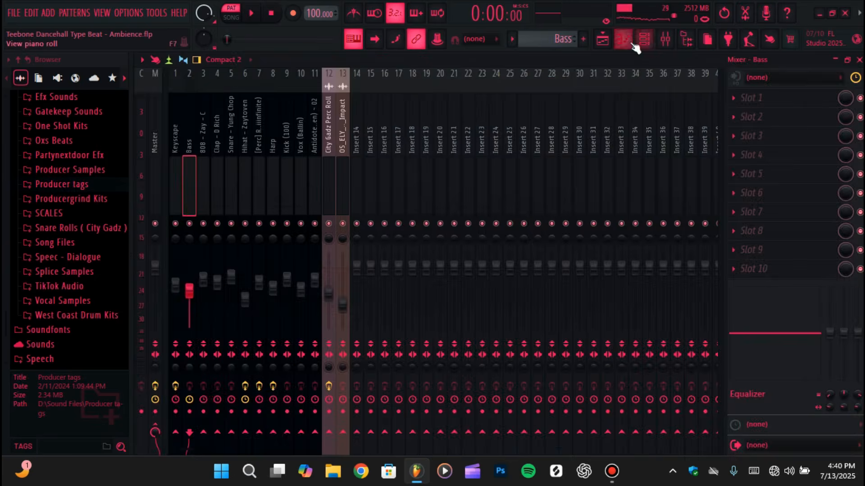
click(631, 43)
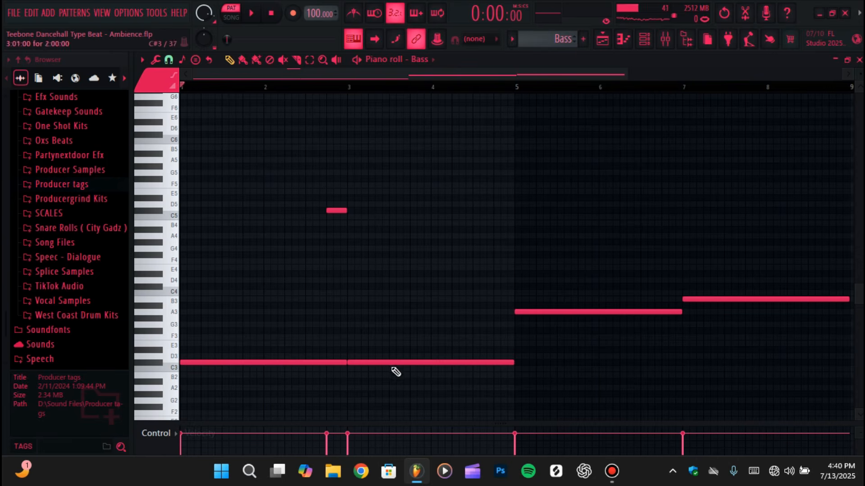
Reopen the Bass channel's Serum, move its window up to inspect Portamento Time, and return to the piano roll
click(644, 39)
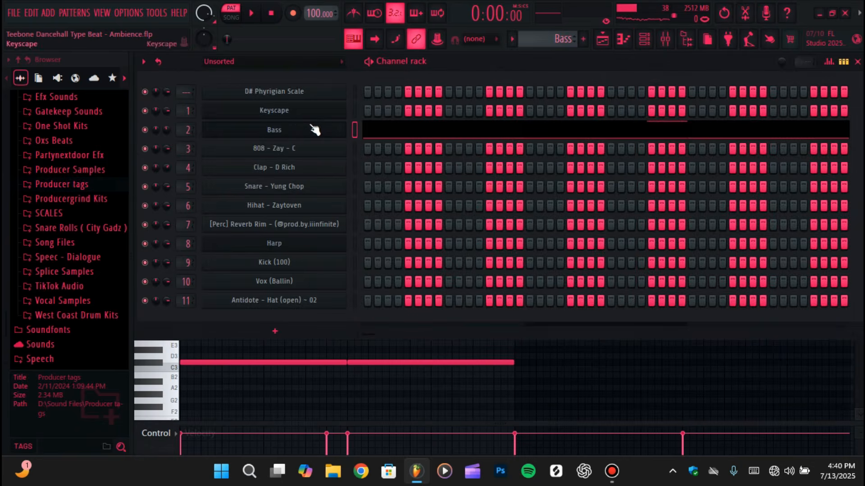
click(309, 131)
drag(517, 197, 527, 78)
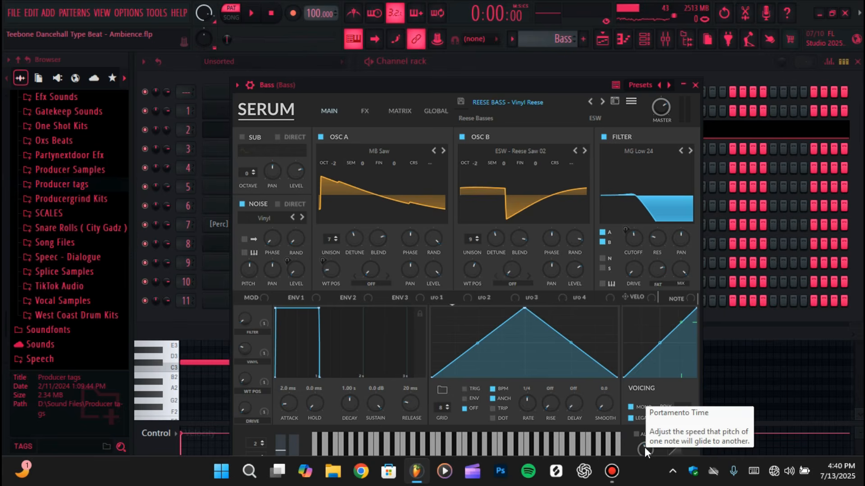
click(624, 45)
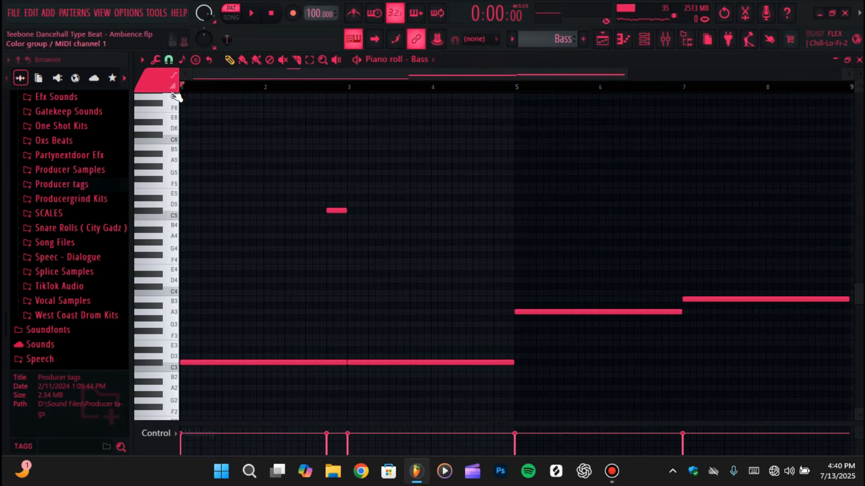
Switch the piano roll to the 808 - Zay - C channel and select the matching 808 - Zay - C pattern
click(602, 39)
click(622, 40)
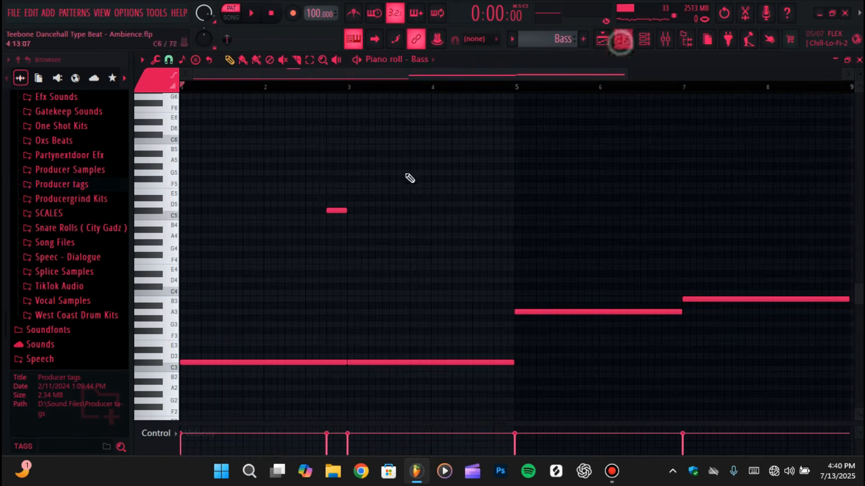
click(423, 58)
click(469, 235)
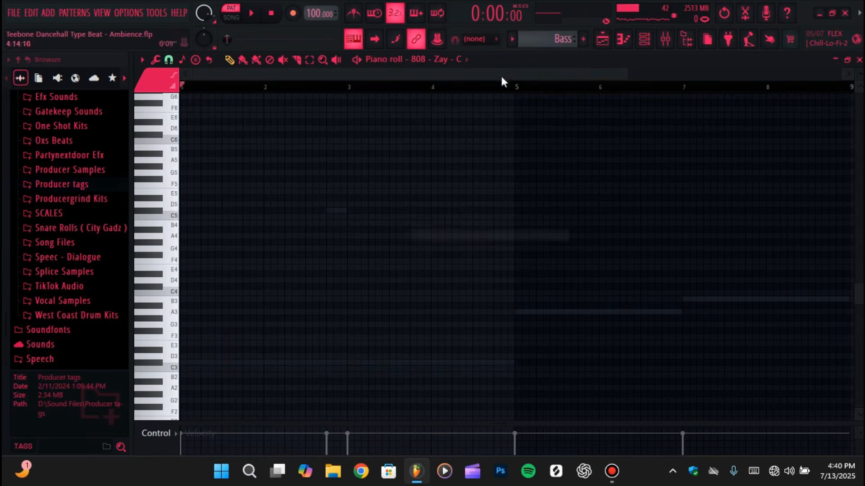
click(515, 38)
click(525, 98)
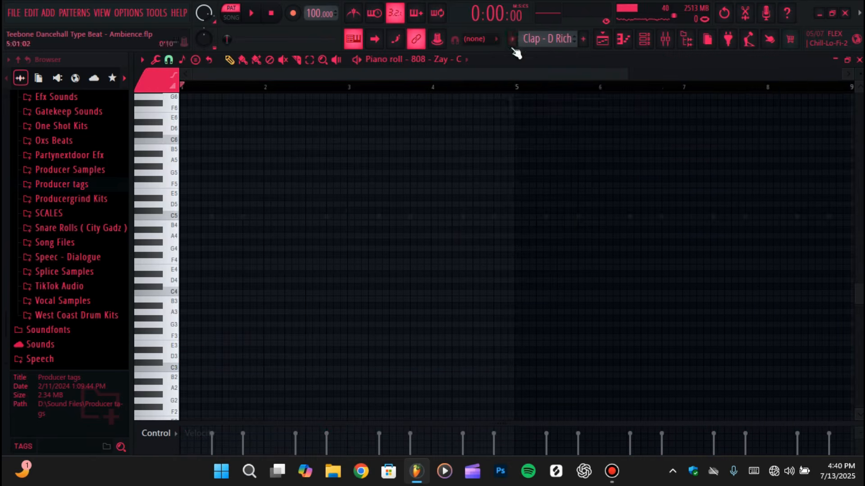
click(518, 38)
click(523, 88)
scroll(621, 232, up, 3)
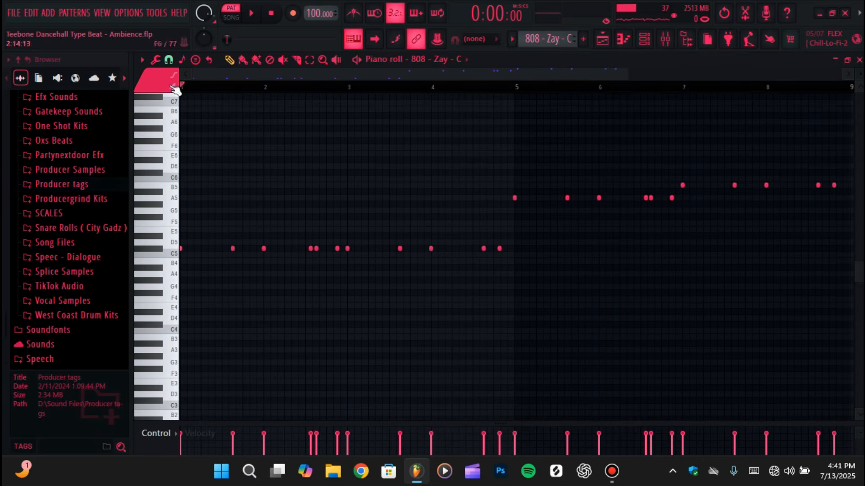
Select the 808 - Zay - C mixer track, check its level and effect slots, and return to its piano roll notes
click(665, 39)
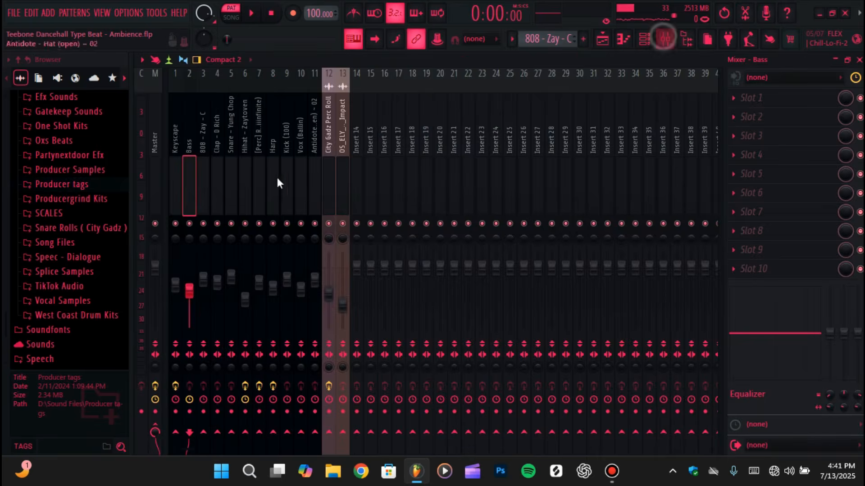
click(203, 183)
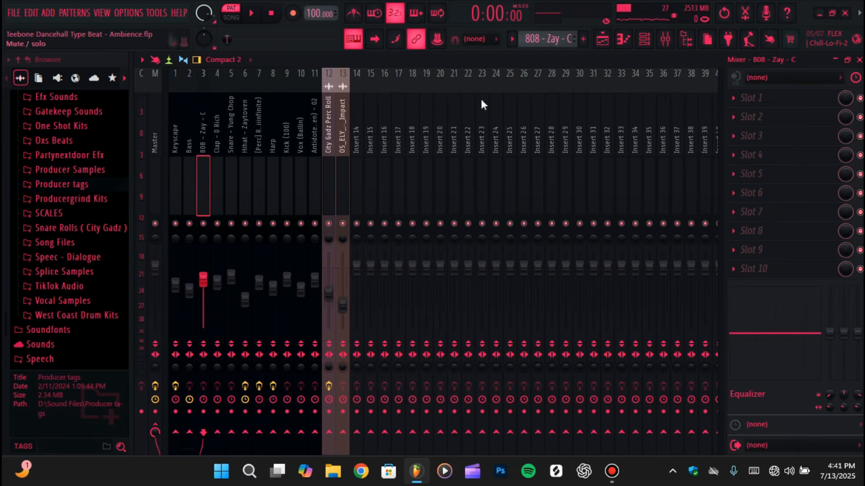
click(624, 40)
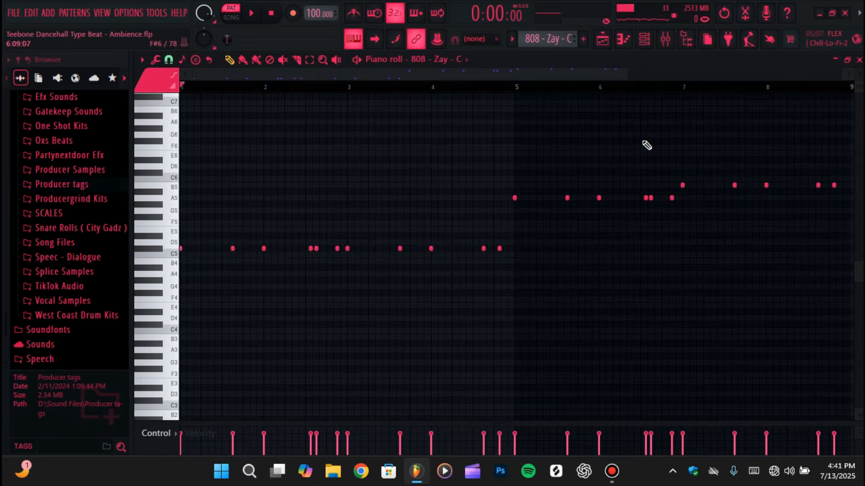
scroll(593, 168, up, 2)
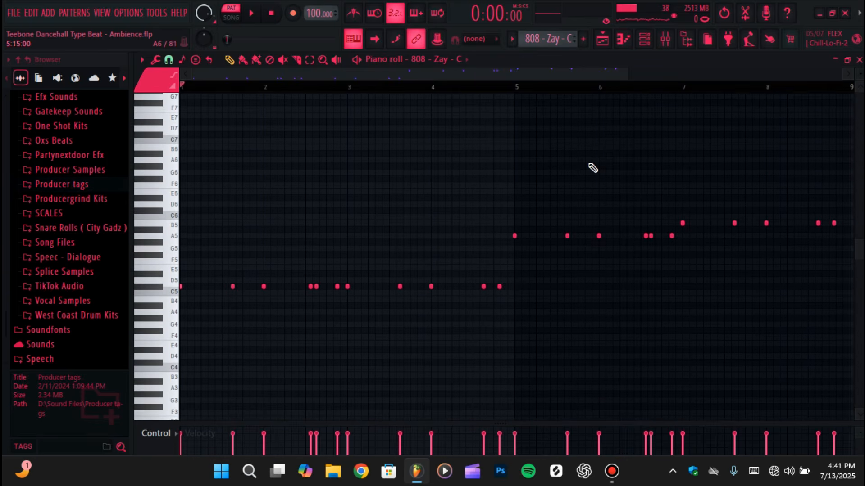
Play the 808 - Zay - C pattern and open its sampler channel settings from the channel rack
key(space)
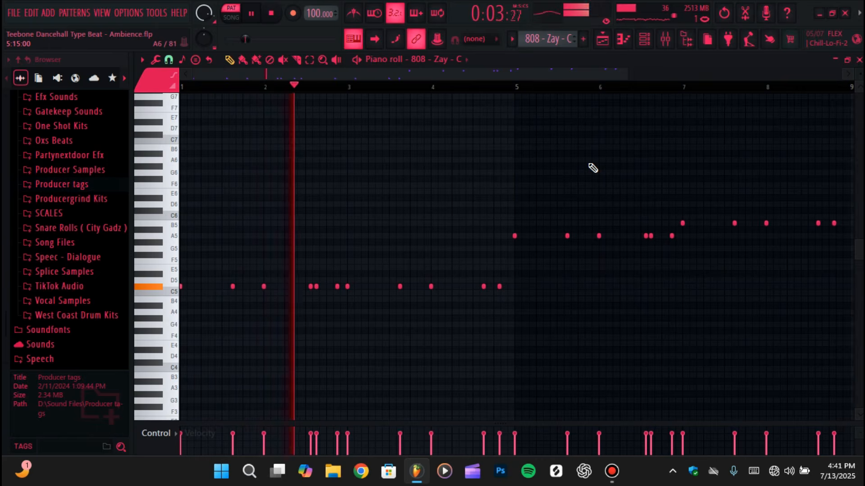
click(645, 40)
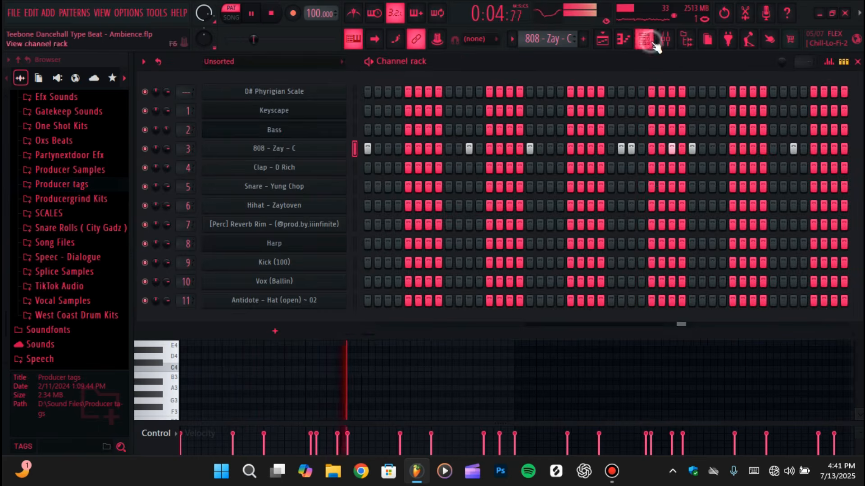
click(295, 147)
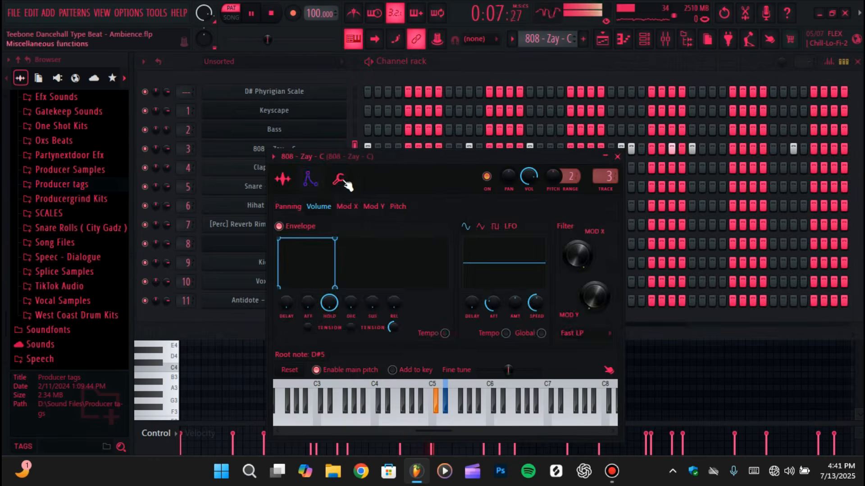
Review the 808 - Zay - C sampler's miscellaneous, envelope and sample settings, return to its piano roll notes and stop playback
click(338, 178)
click(310, 179)
click(282, 178)
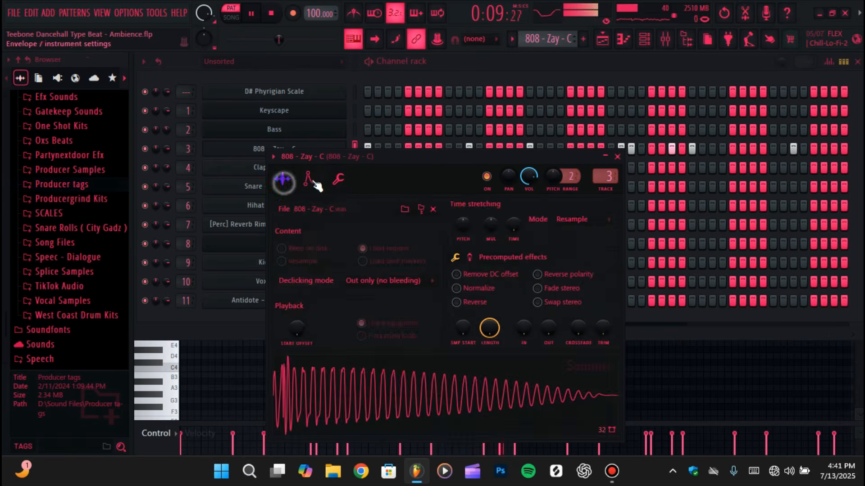
click(334, 185)
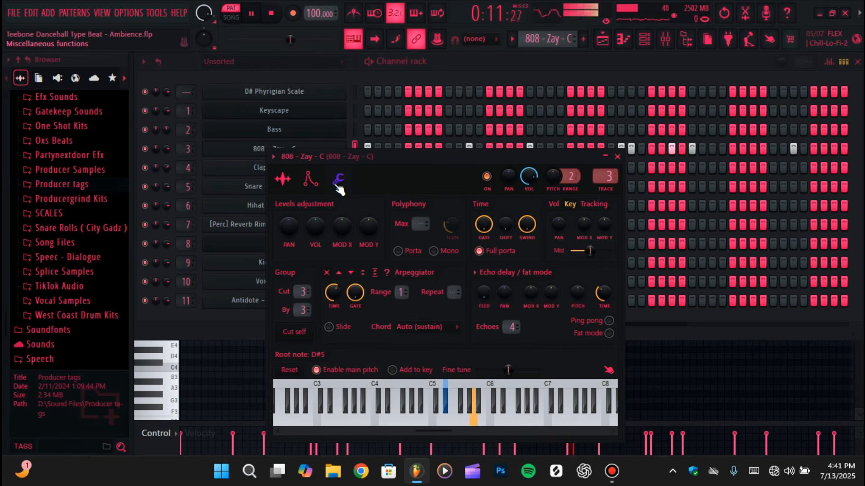
click(622, 41)
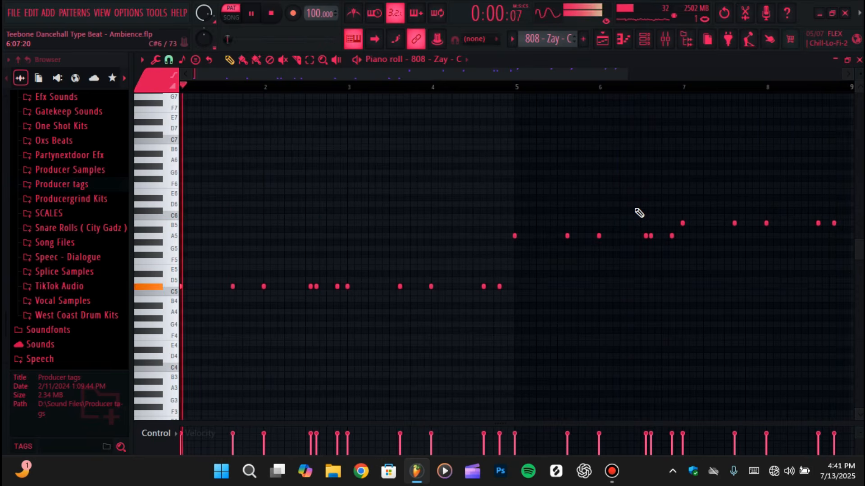
key(space)
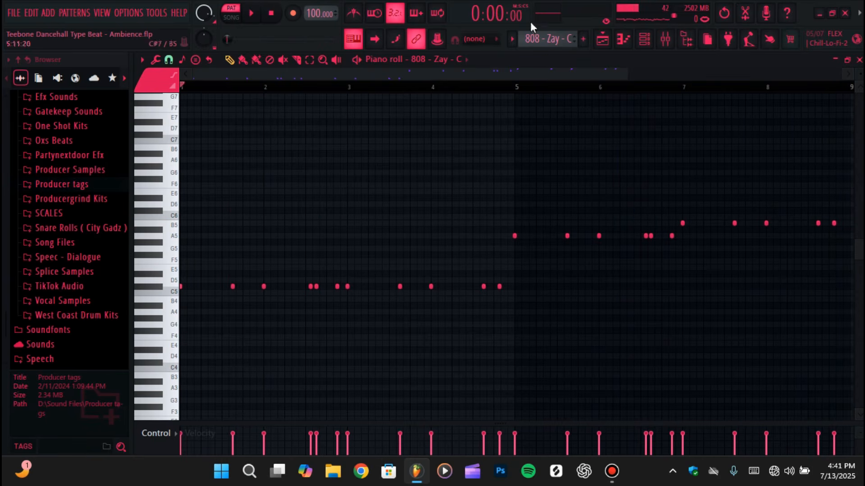
click(602, 39)
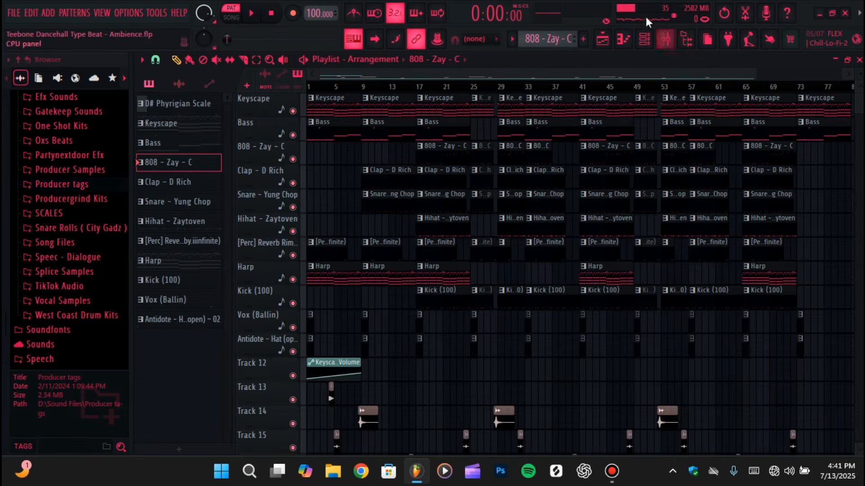
click(637, 39)
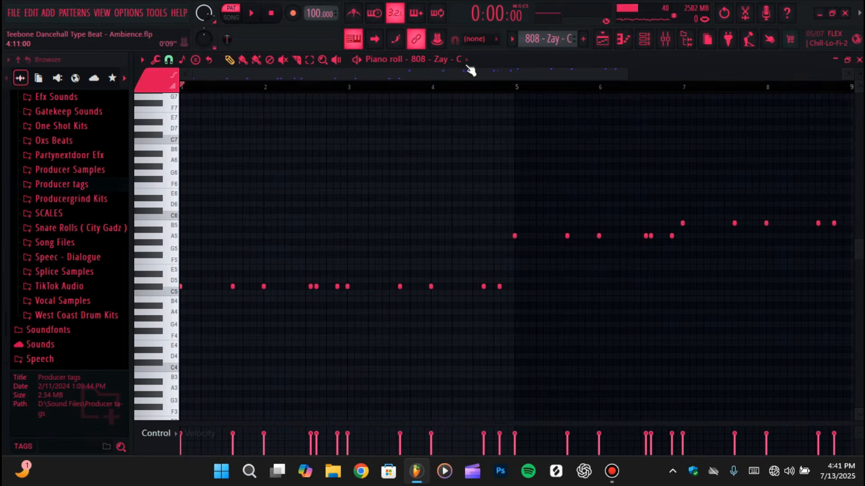
click(463, 61)
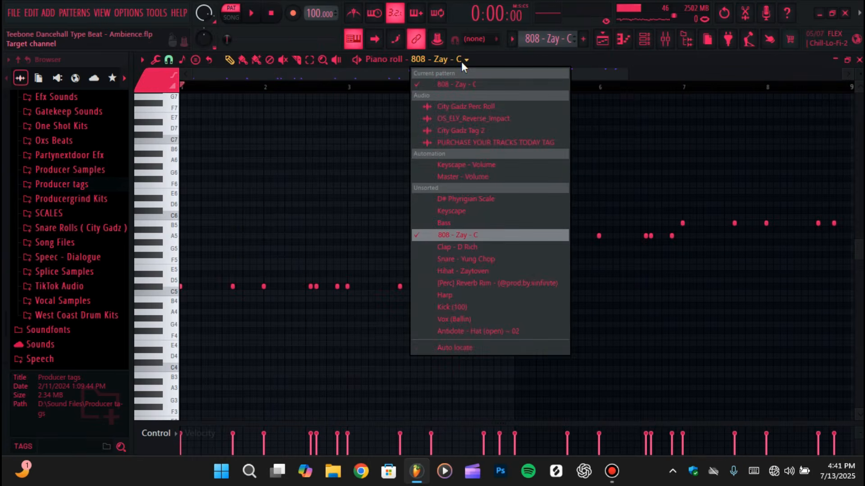
Isolate the Bass and 808 - Zay - C tracks in the playlist and listen to them together from bar 17
click(603, 39)
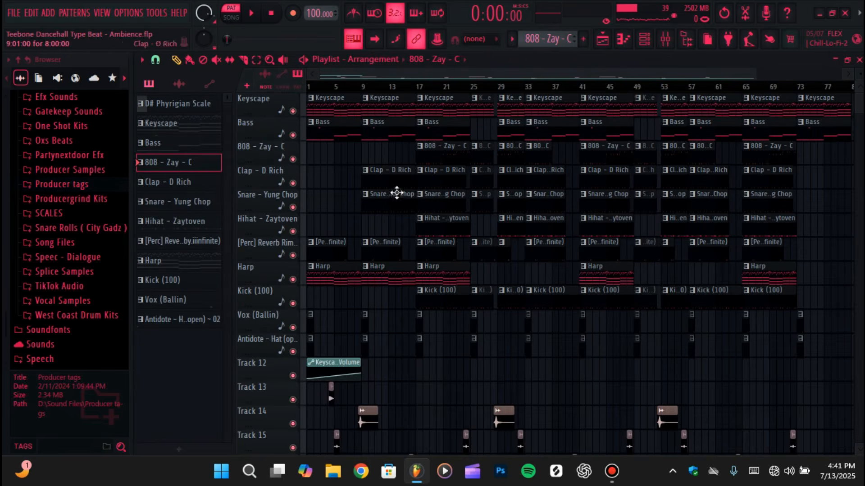
click(416, 86)
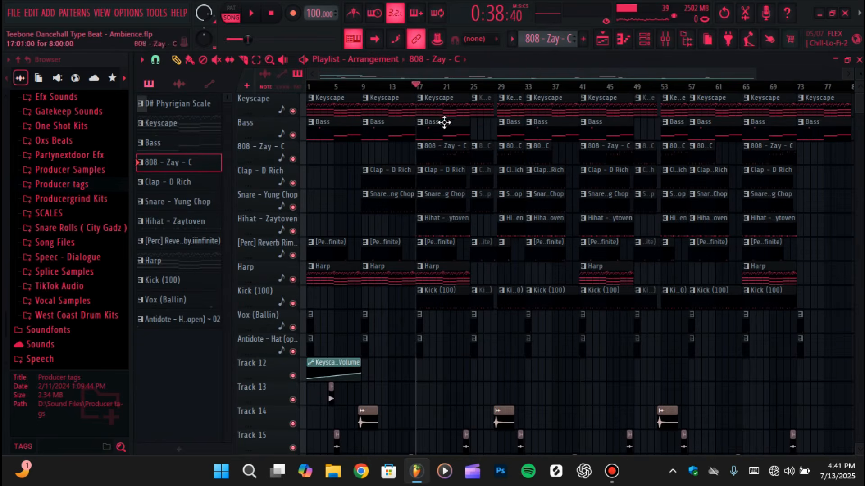
right_click(293, 159)
click(293, 135)
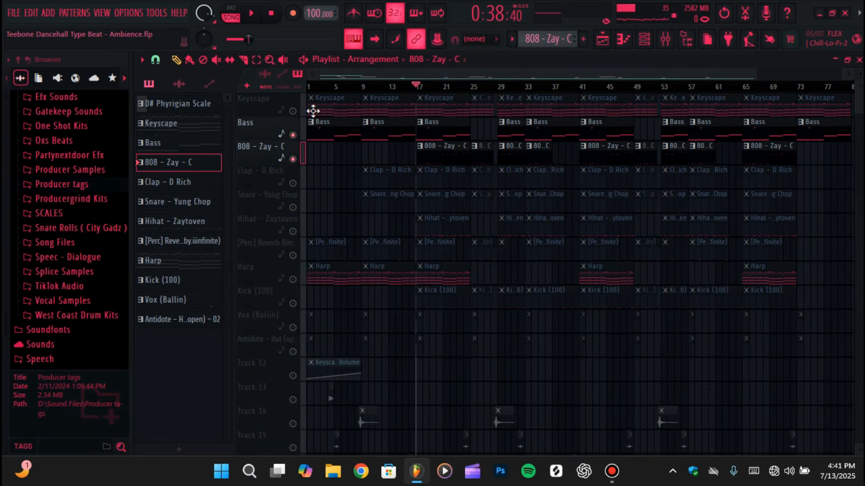
key(space)
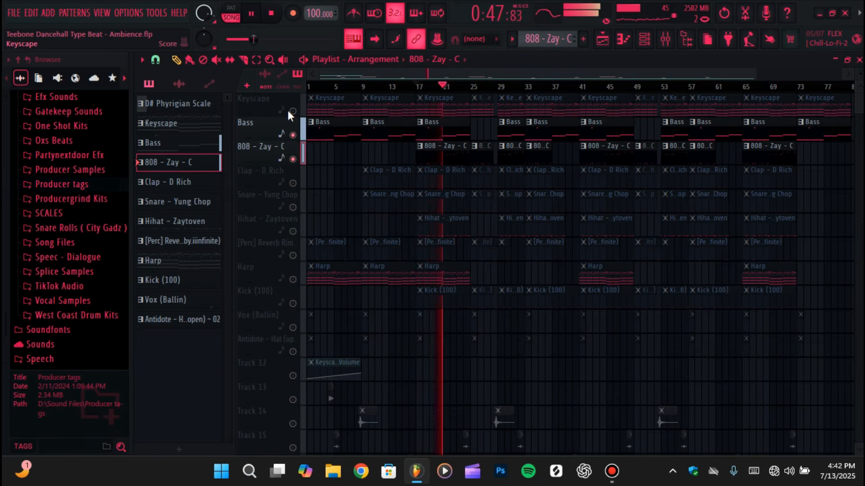
key(space)
Re-enable all playlist tracks and listen to the full arrangement from bar 17
right_click(294, 136)
right_click(295, 136)
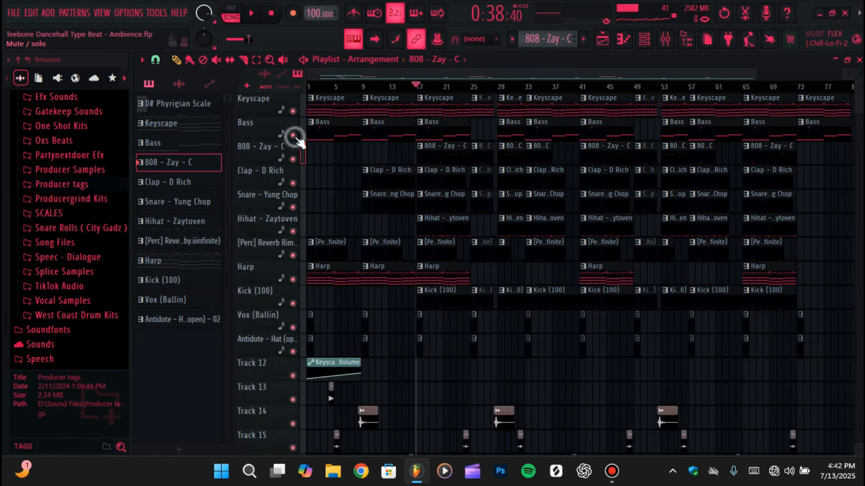
key(space)
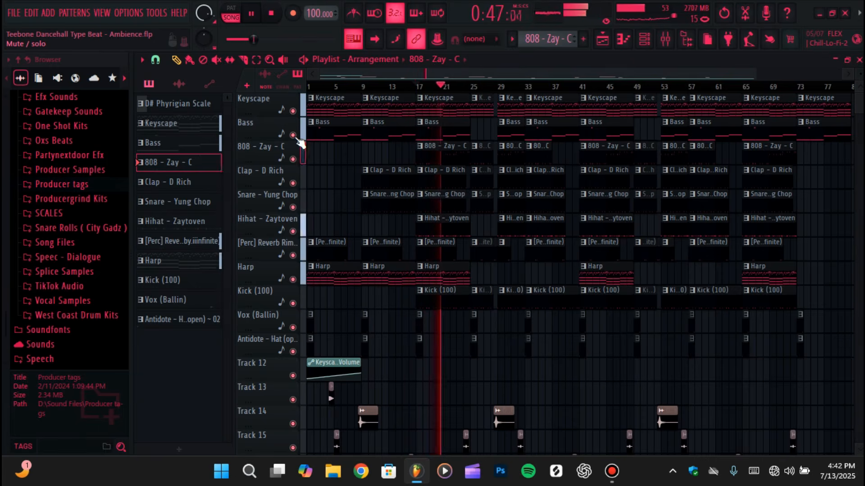
key(space)
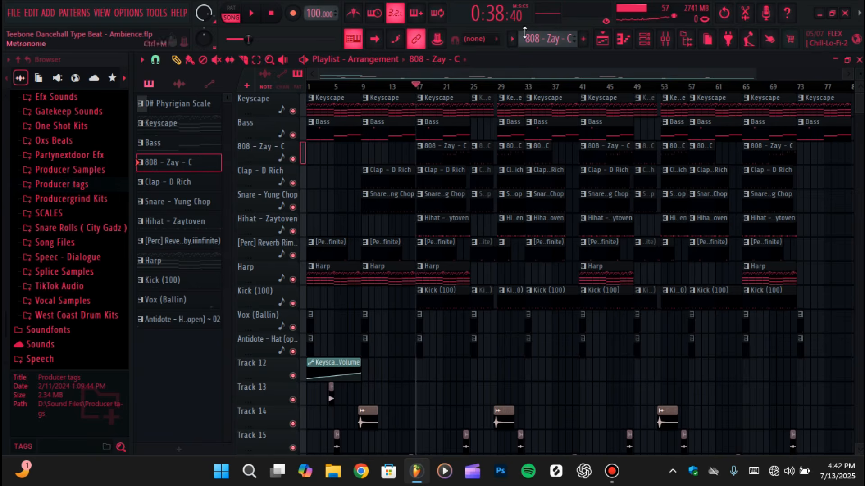
Switch the piano roll to the Clap - D Rich channel and select the matching Clap - D Rich pattern
click(624, 38)
click(469, 62)
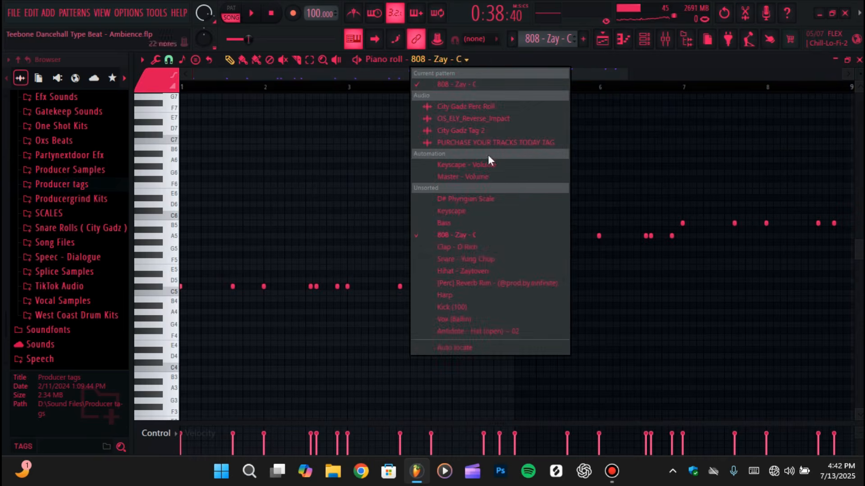
click(464, 251)
click(512, 39)
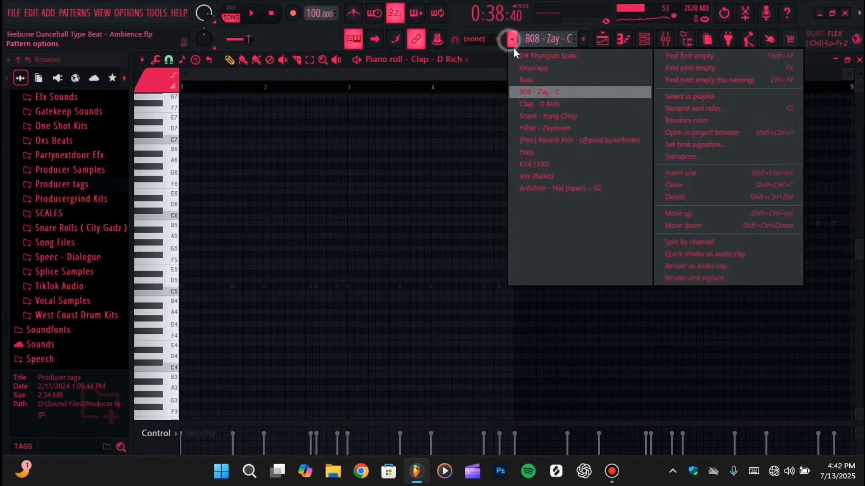
click(533, 98)
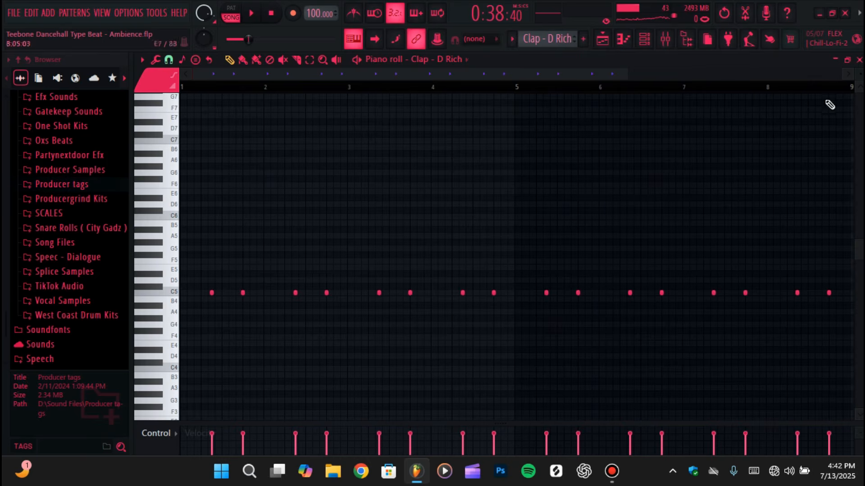
Listen to the Clap - D Rich pattern on its own in pattern mode and check its mixer track's level and effect slots
scroll(156, 293, up, 1)
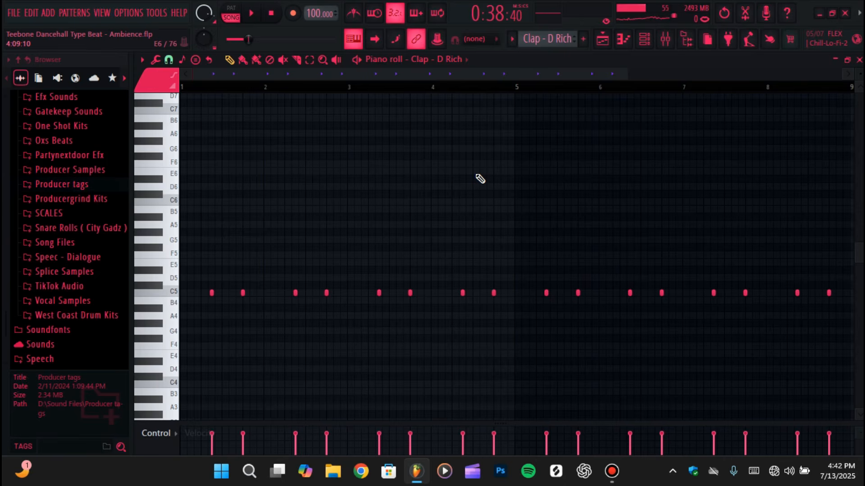
key(space)
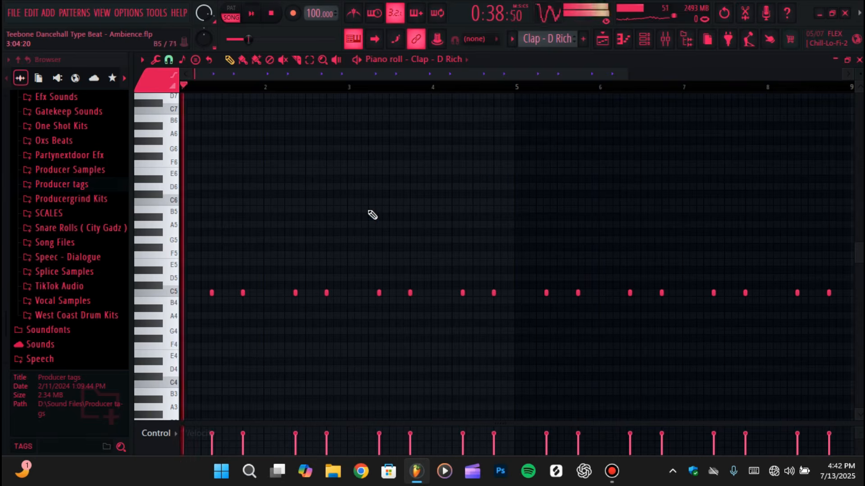
key(space)
click(232, 10)
key(space)
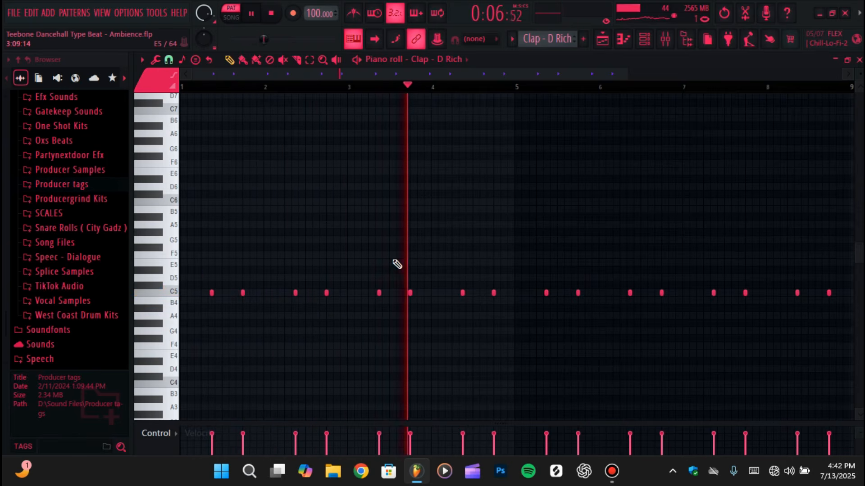
key(space)
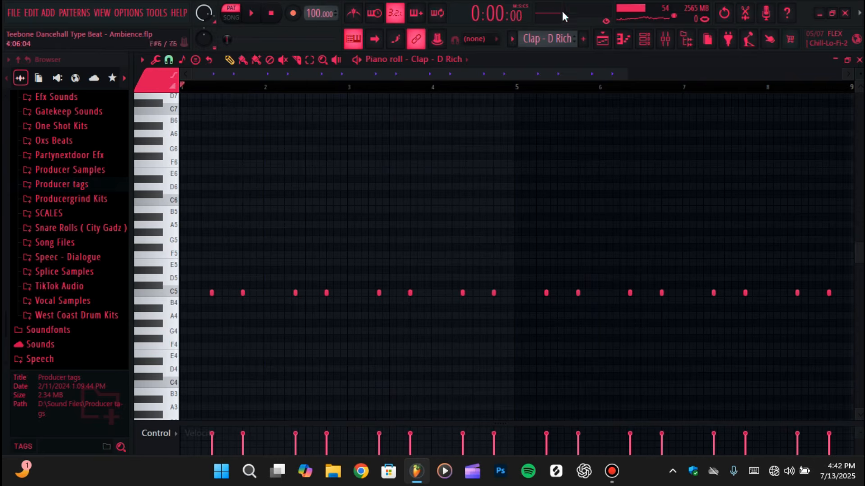
click(665, 39)
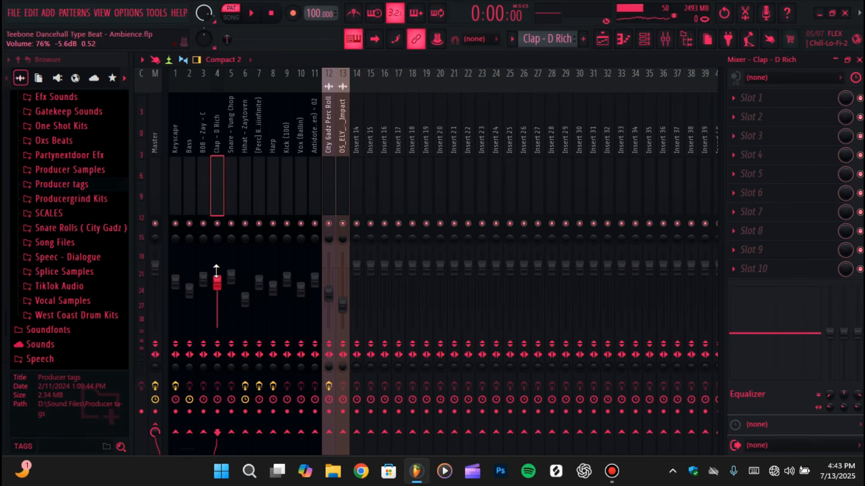
Isolate the Snare - Yung Chop track in the playlist and listen to it from bar 9
click(602, 41)
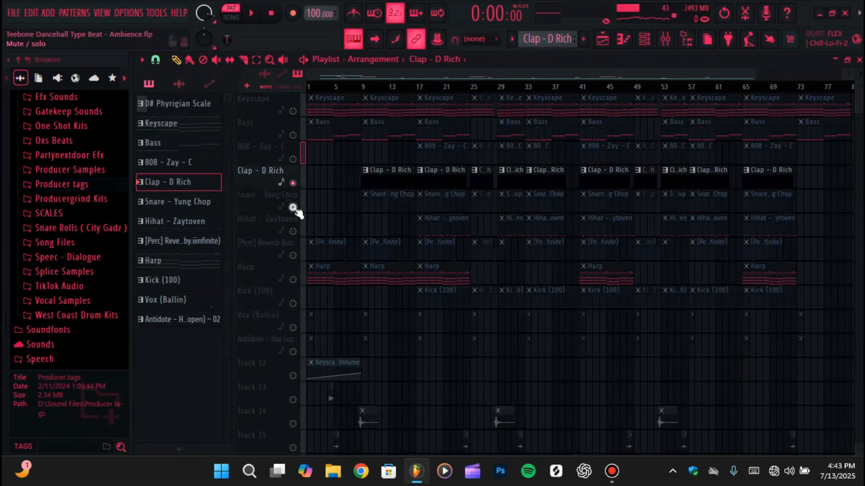
click(293, 207)
click(360, 87)
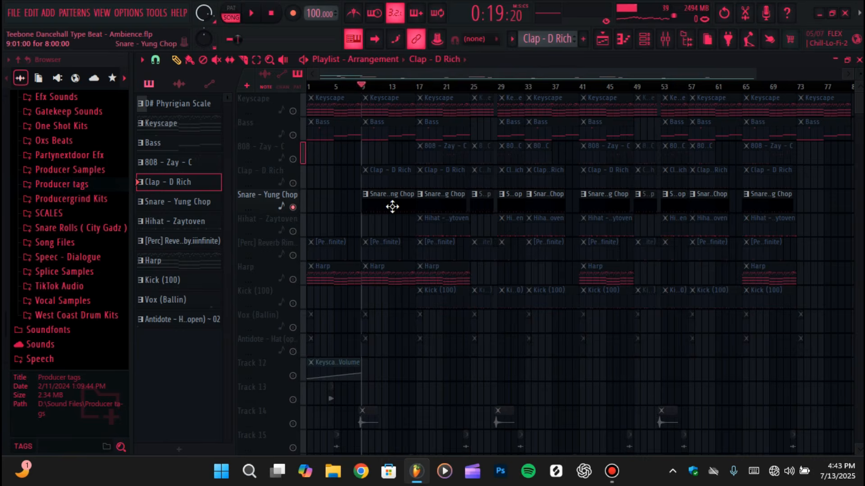
key(space)
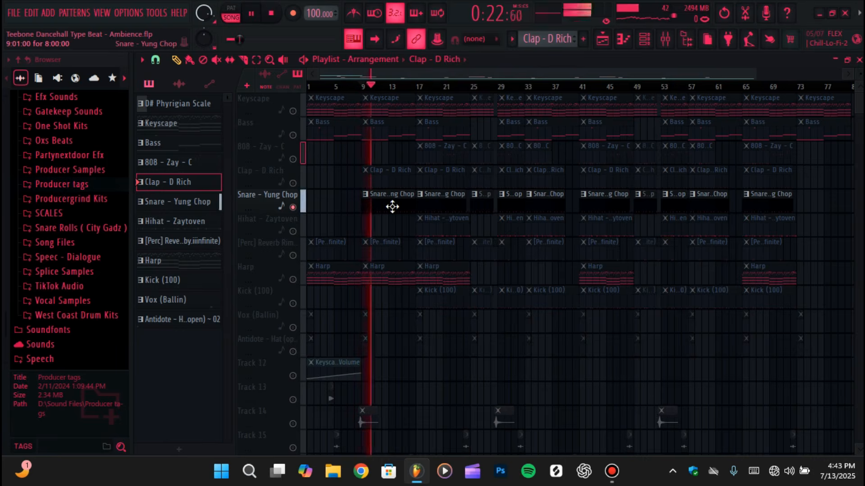
key(space)
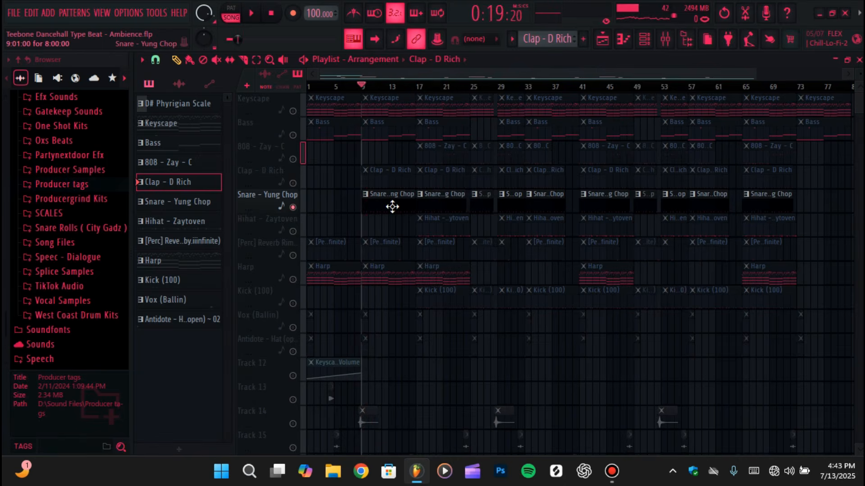
Enable the Clap - D Rich track alongside the snare, listen to both from bar 9, and restore all playlist tracks
click(293, 183)
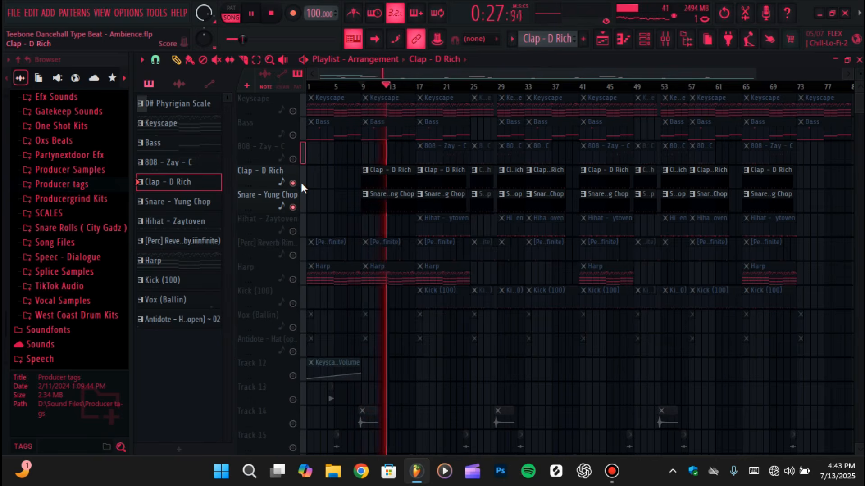
key(space)
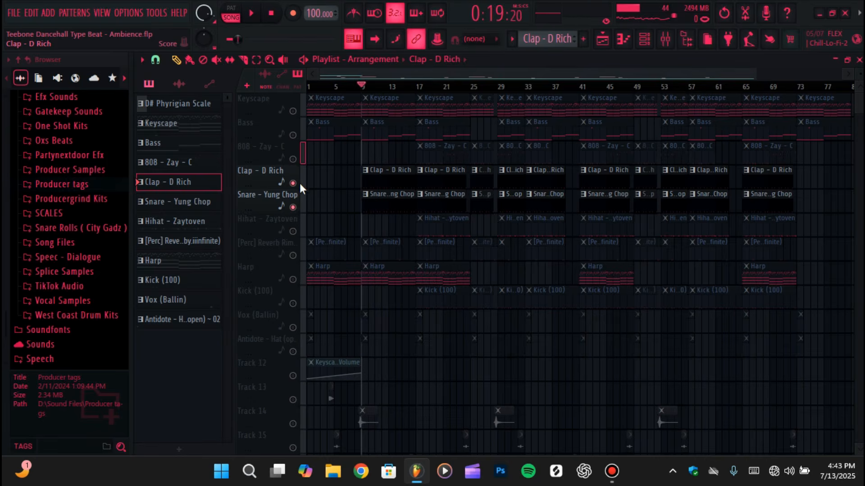
right_click(299, 182)
key(Escape)
Switch the piano roll to the Hihat - Zaytoven channel and select the matching Hihat - Zaytoven pattern
click(623, 39)
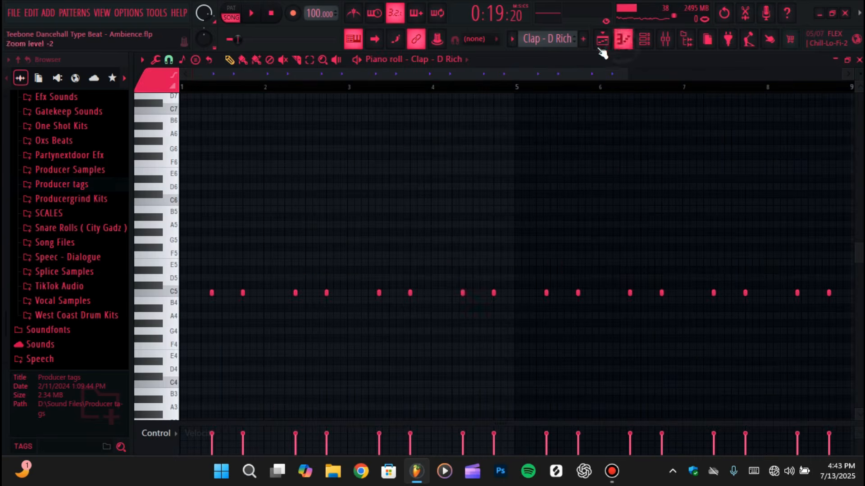
click(442, 59)
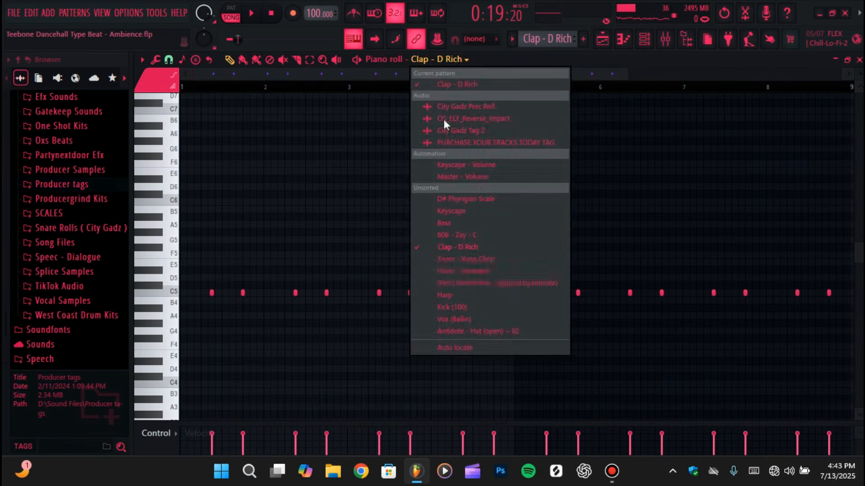
click(471, 272)
click(512, 39)
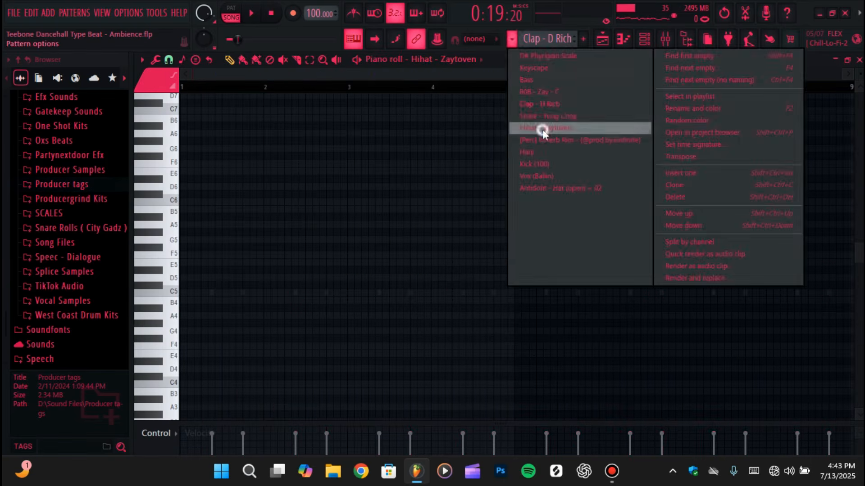
click(542, 129)
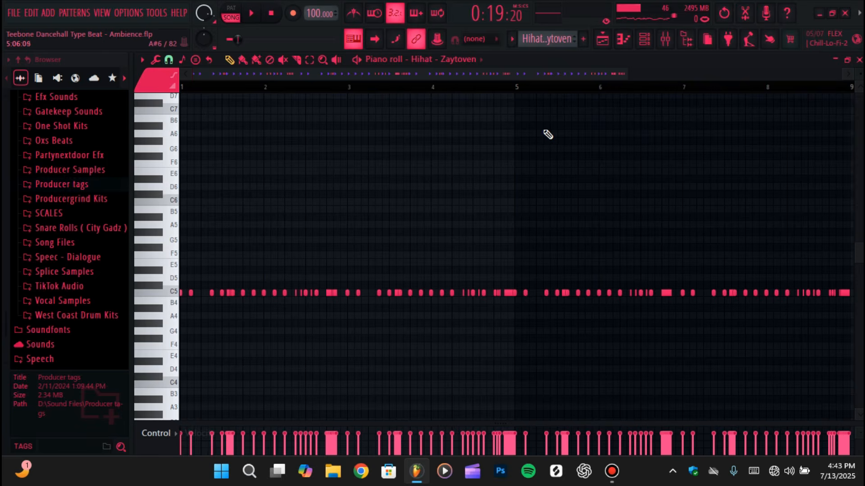
Look over the mixer tracks and the playlist arrangement, and return to the Hihat - Zaytoven piano roll notes
click(665, 39)
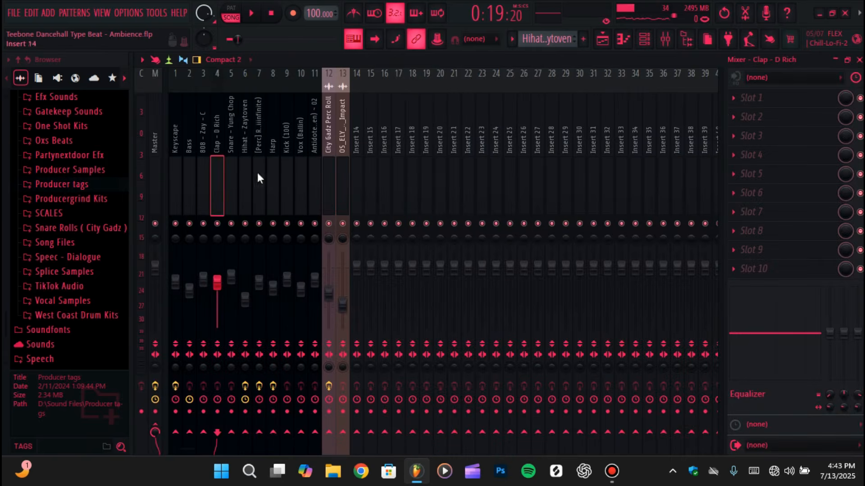
click(611, 40)
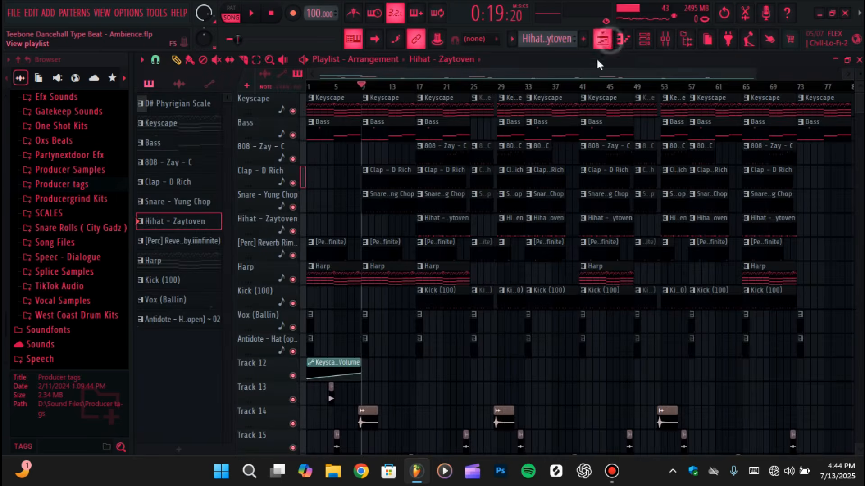
click(623, 39)
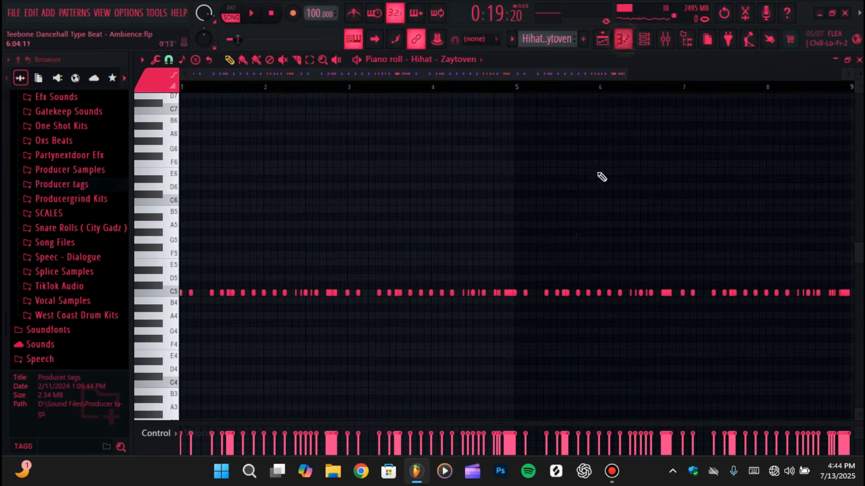
Play the Hihat - Zaytoven pattern on its own in pattern mode
click(231, 8)
key(space)
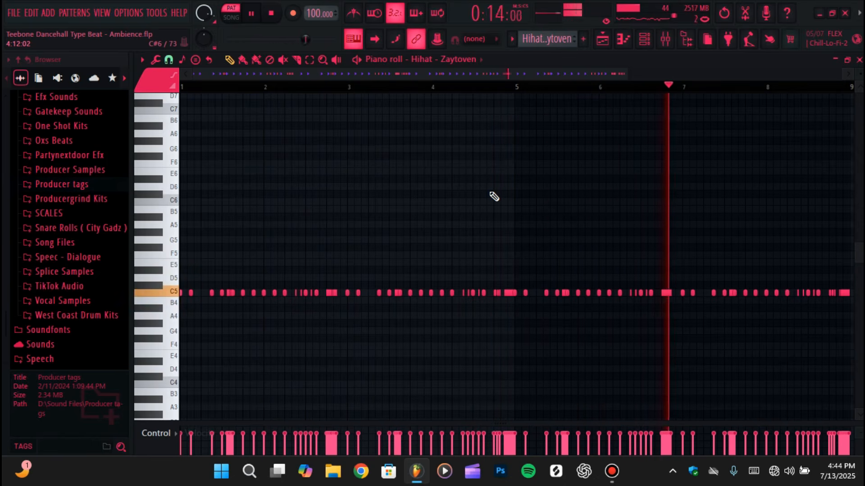
key(space)
Solo the Keyscape track in the playlist, enable the Hihat - Zaytoven track with it, and listen to both from bar 17
click(602, 40)
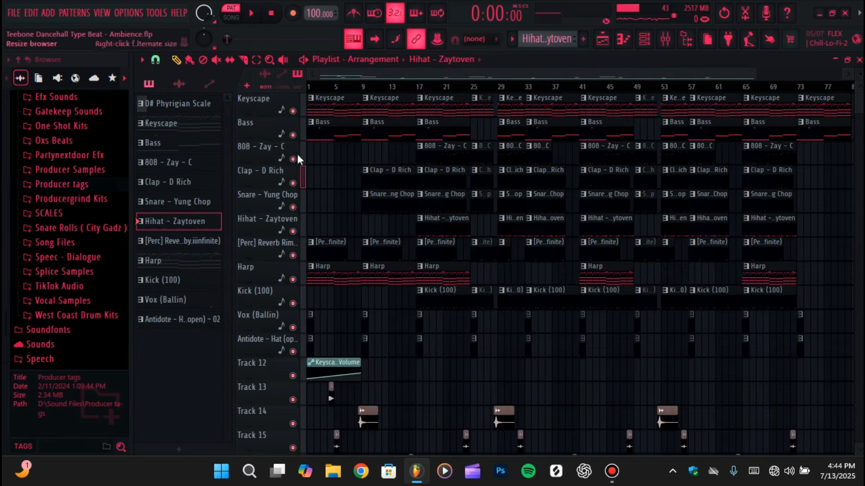
right_click(293, 110)
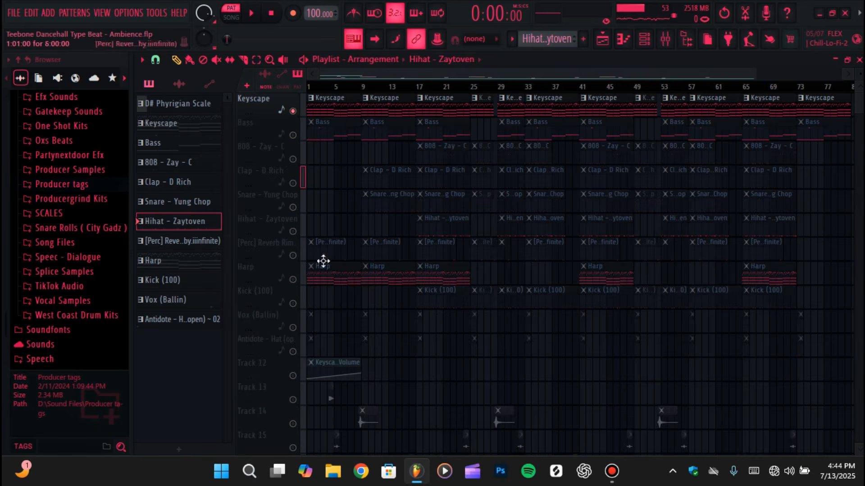
click(362, 87)
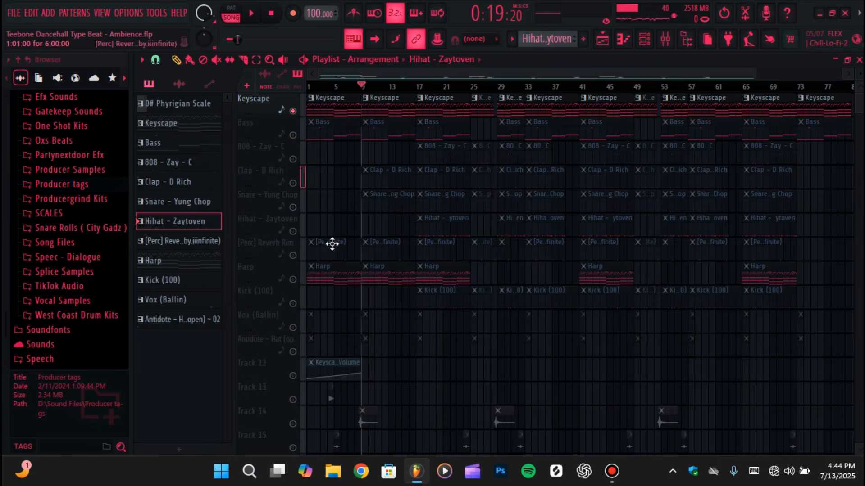
click(415, 86)
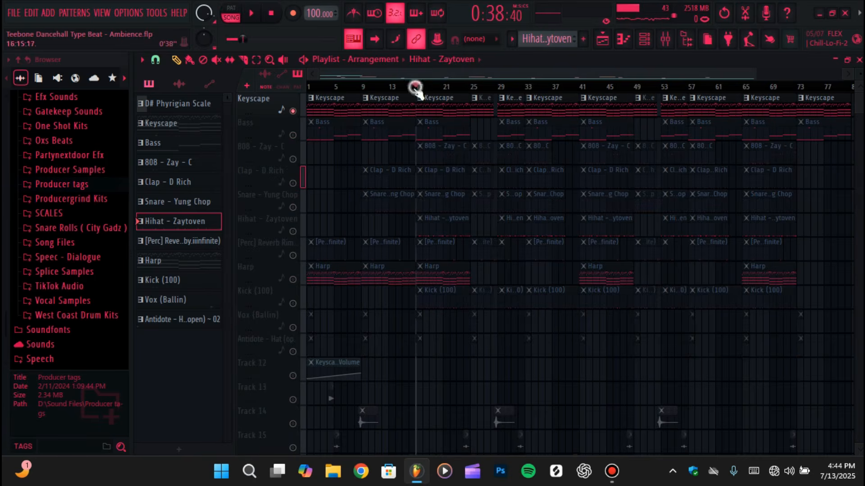
click(293, 231)
key(space)
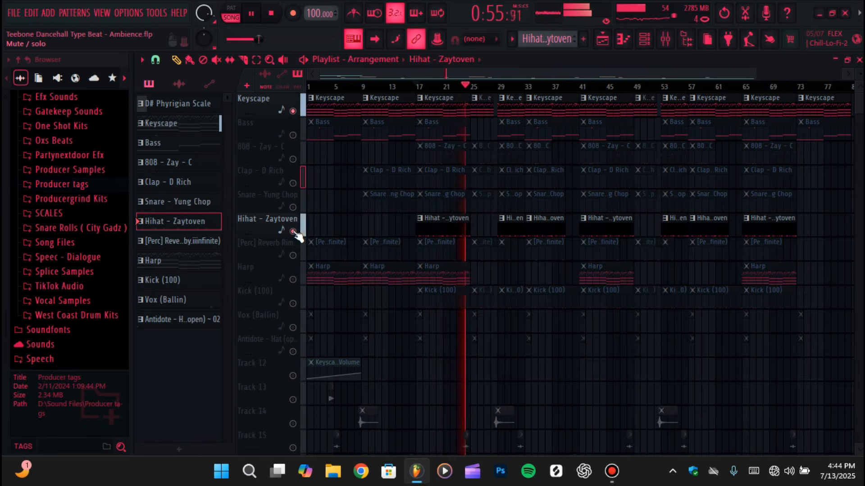
key(space)
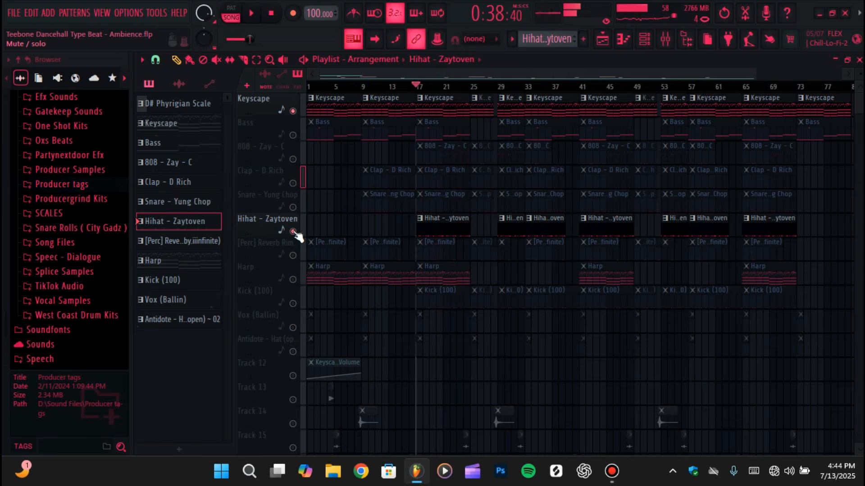
Return to pattern mode in the piano roll and switch to the [Perc] Reverb Rim channel and its matching pattern
click(623, 38)
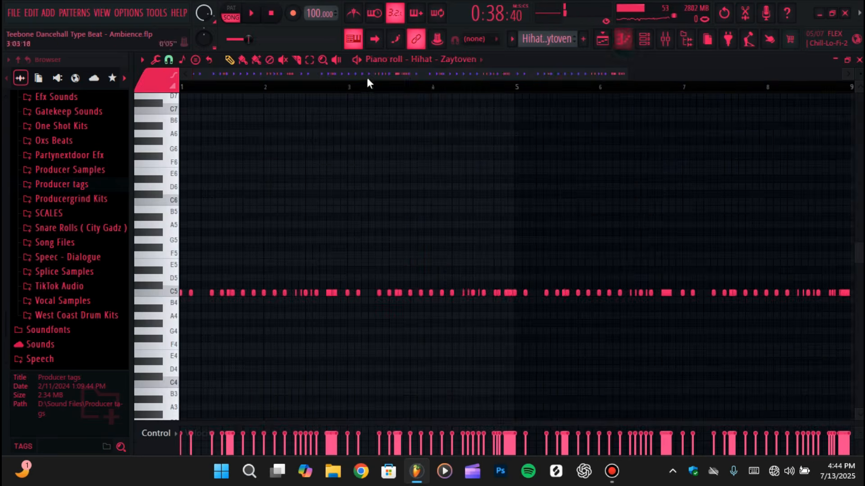
click(448, 57)
click(455, 271)
key(l)
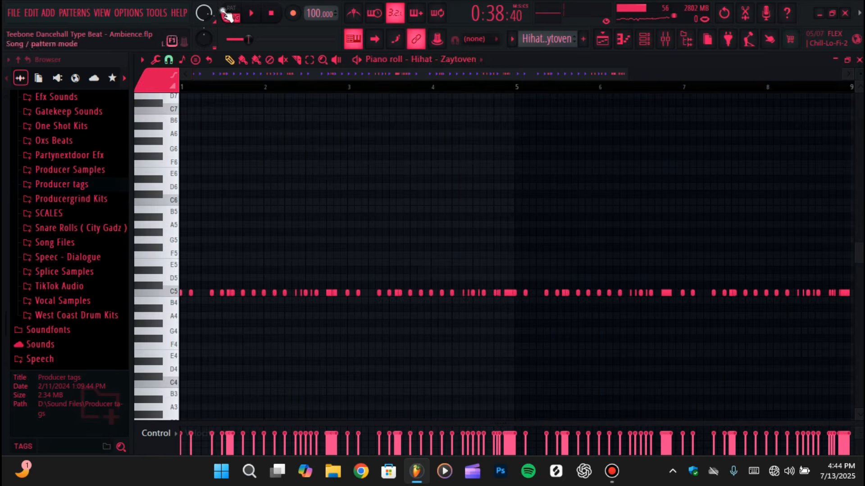
click(471, 58)
click(471, 58)
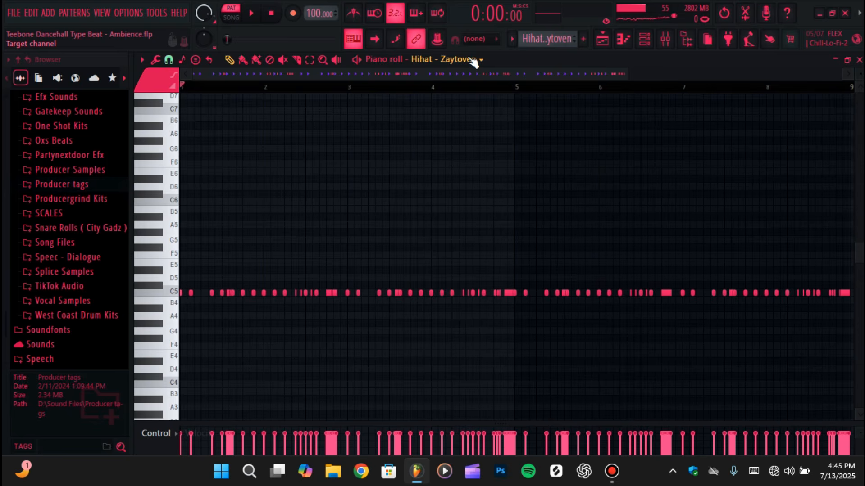
click(470, 60)
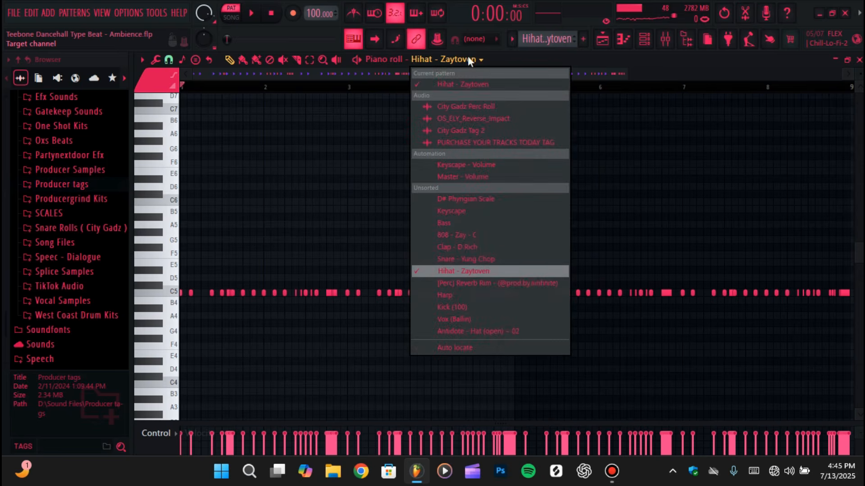
click(476, 284)
click(507, 45)
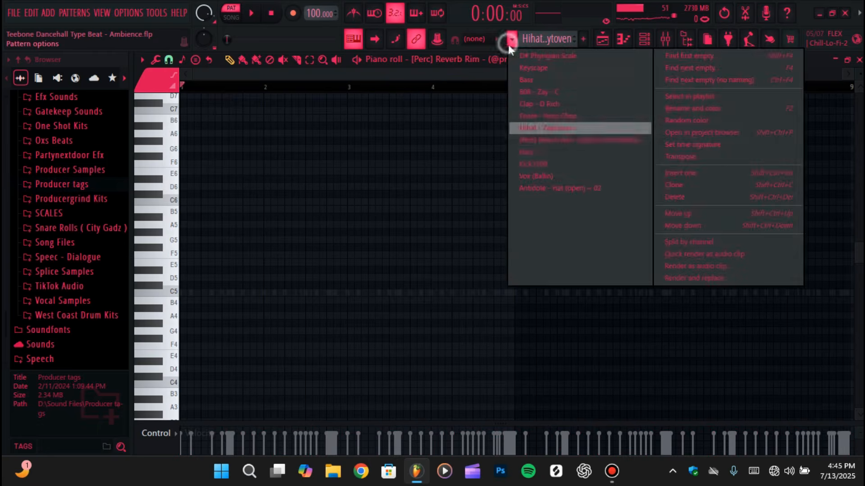
click(533, 141)
Listen to the Reverb Rim pattern from the middle of bar 2 and check its steps in the channel rack
click(291, 86)
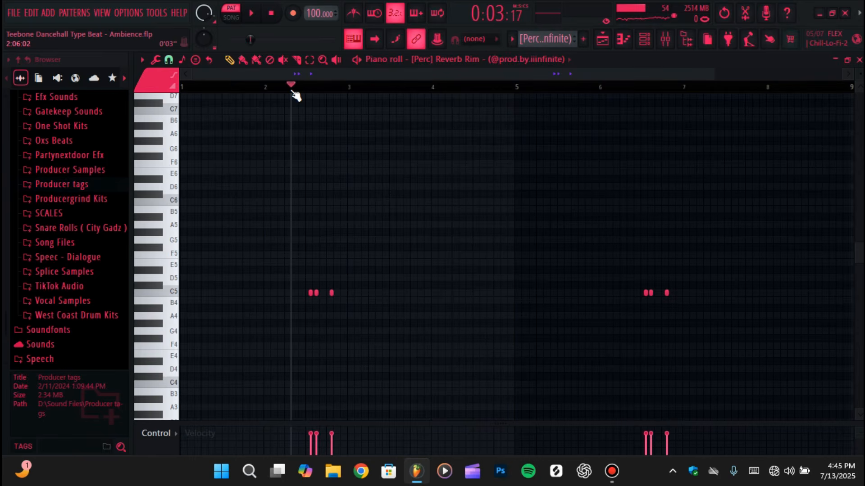
key(space)
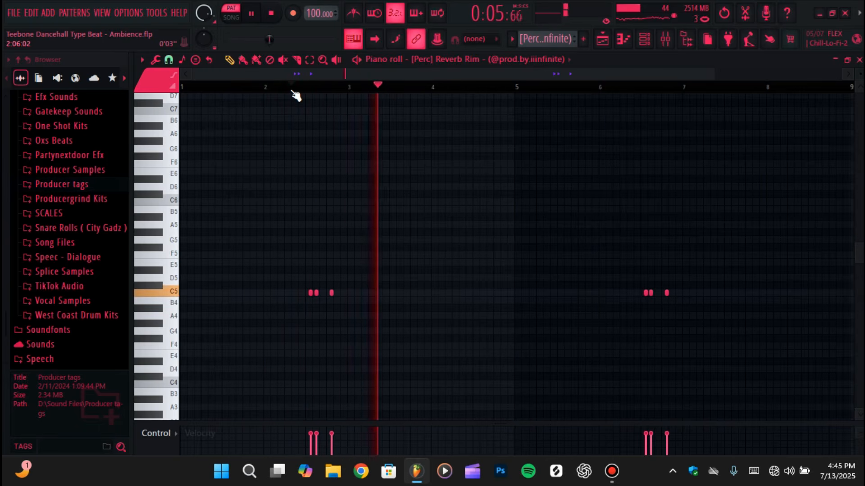
key(space)
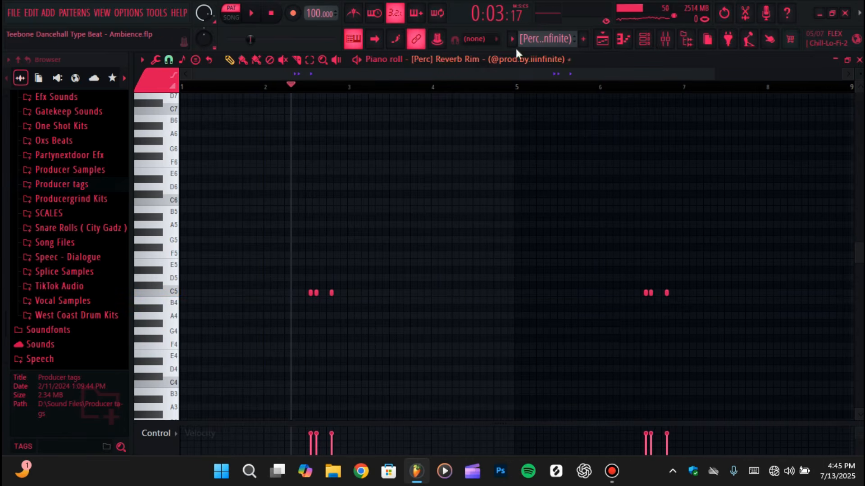
click(644, 41)
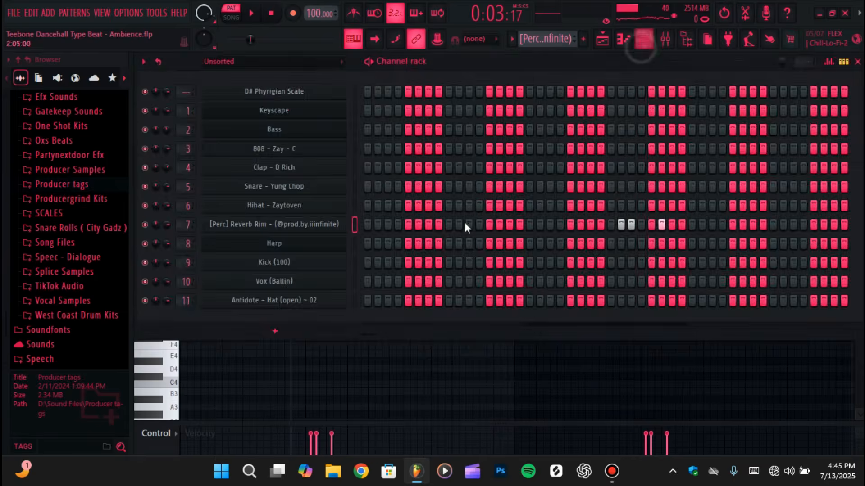
click(623, 40)
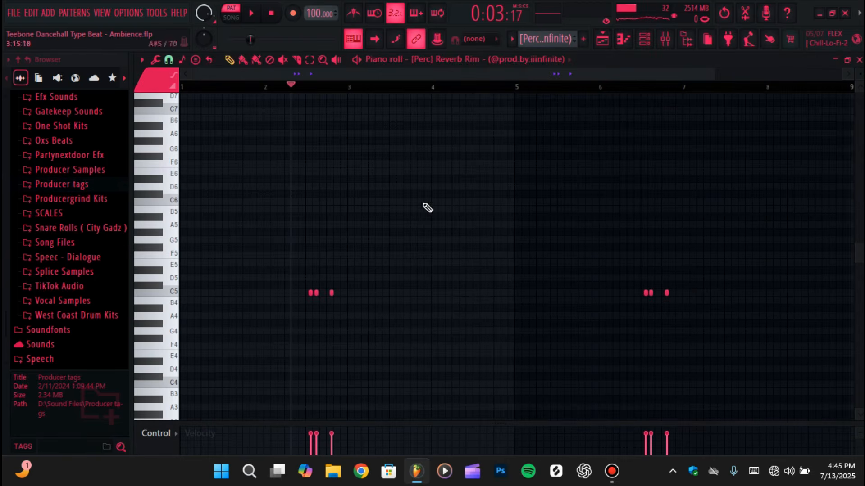
Switch the piano roll to the Harp channel and select the matching Harp pattern, with its full note range in view
click(509, 60)
click(452, 296)
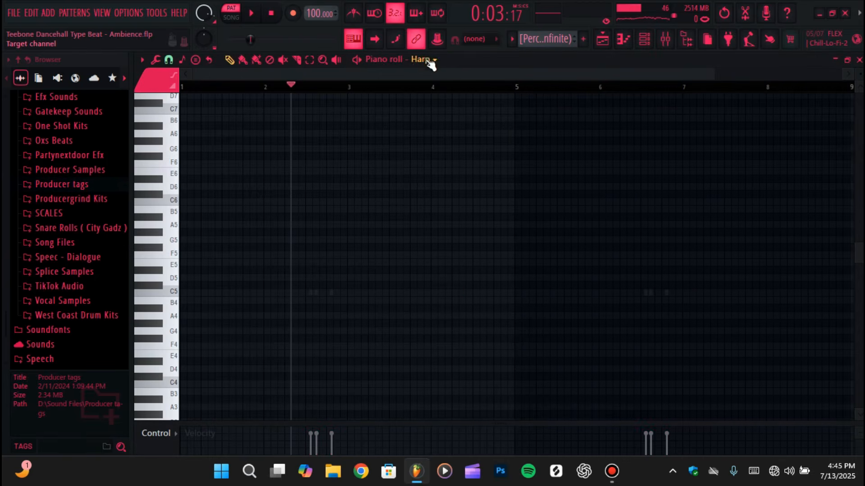
click(512, 38)
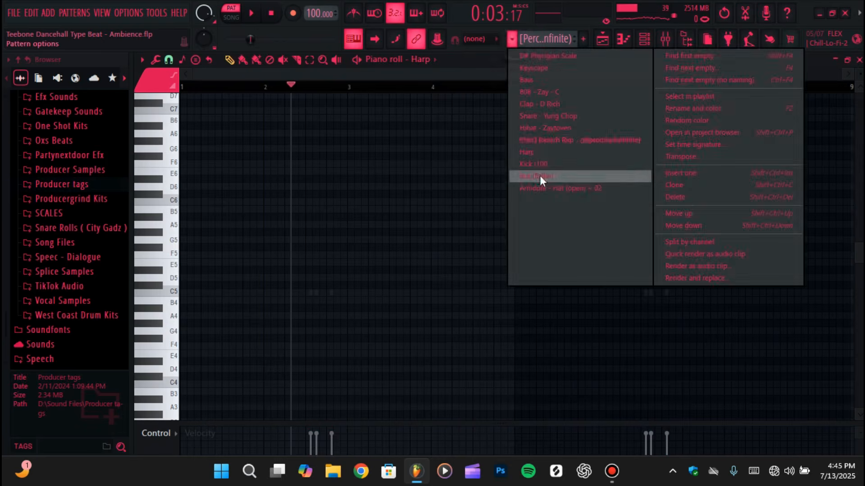
click(537, 153)
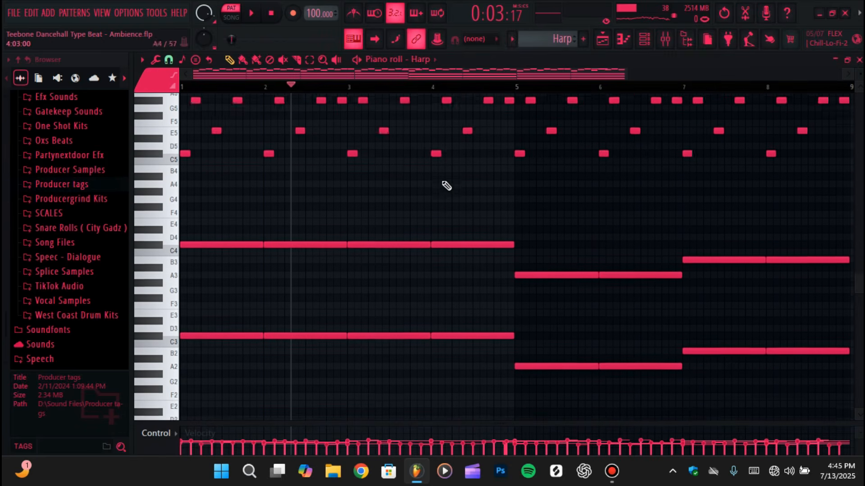
drag(859, 74, 858, 70)
scroll(333, 194, down, 5)
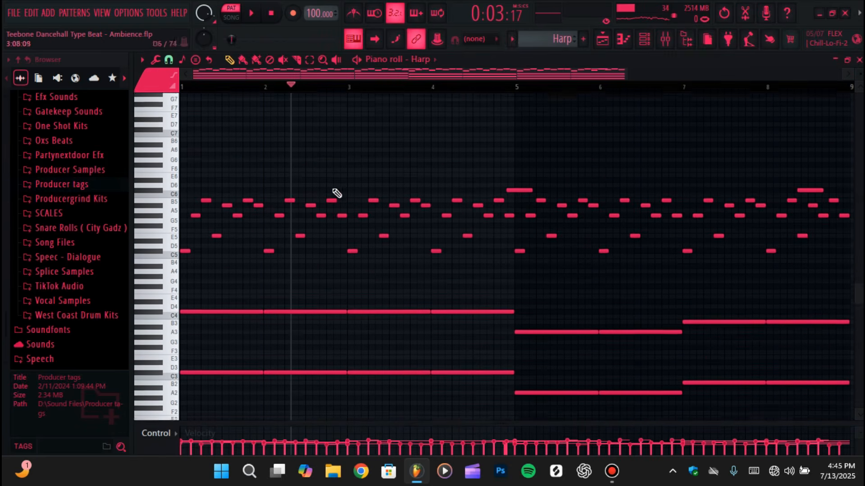
Play the Harp pattern briefly from the start and examine the effects chain on the Harp mixer track
click(274, 15)
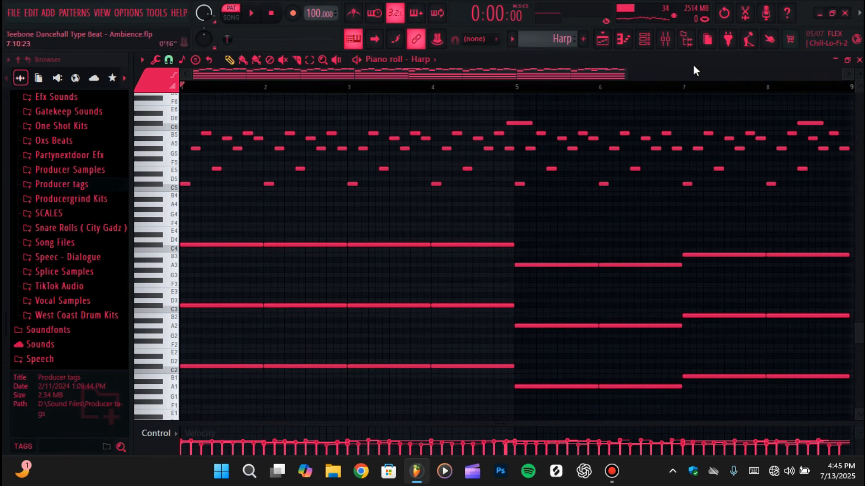
click(252, 16)
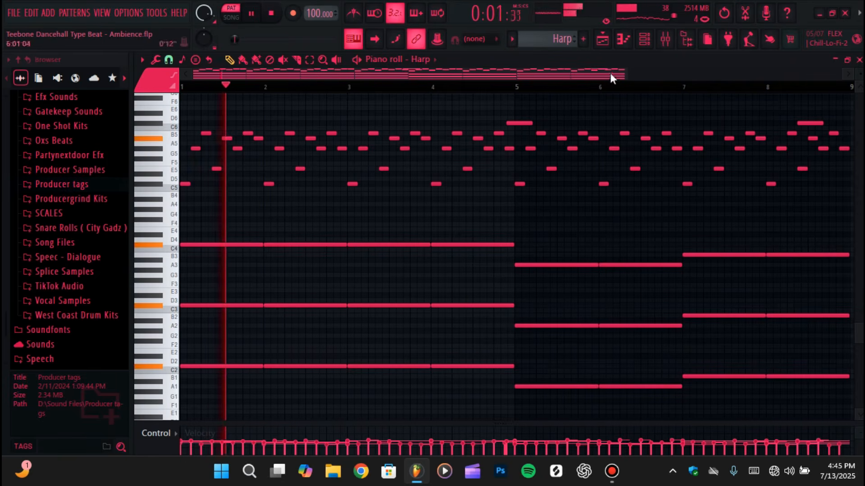
click(664, 41)
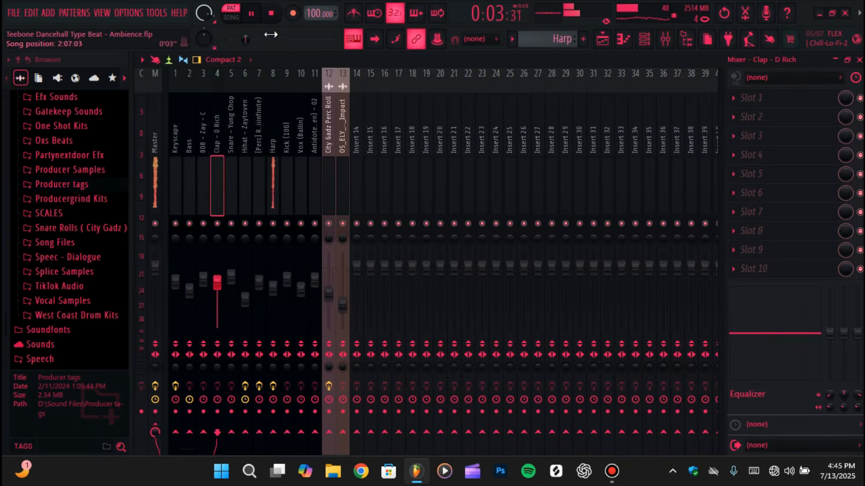
click(271, 14)
click(277, 142)
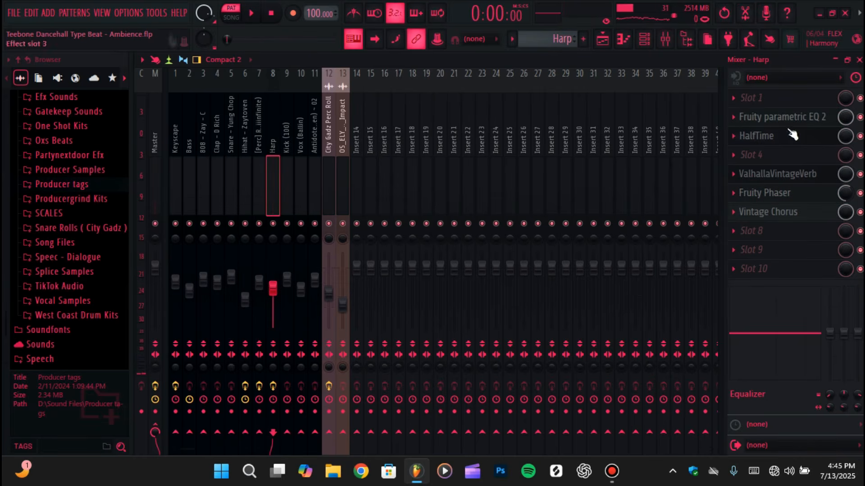
Listen to the Harp pattern from bar 1 while following its notes in the piano roll
click(624, 41)
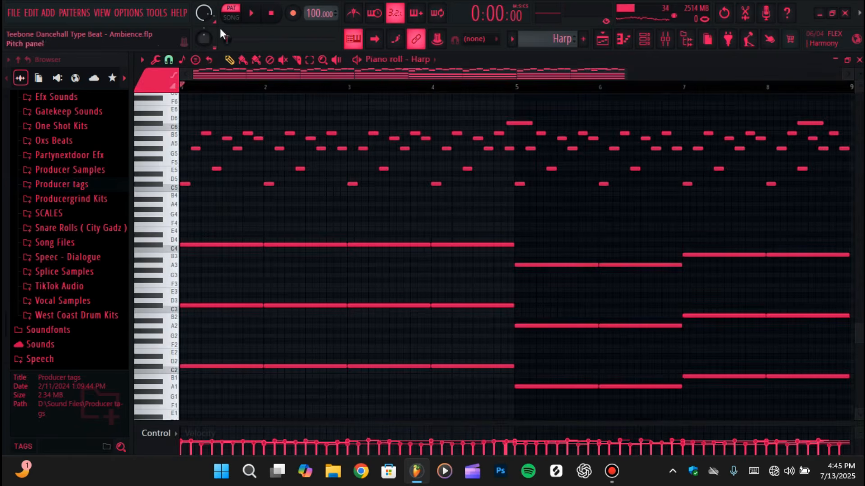
click(253, 9)
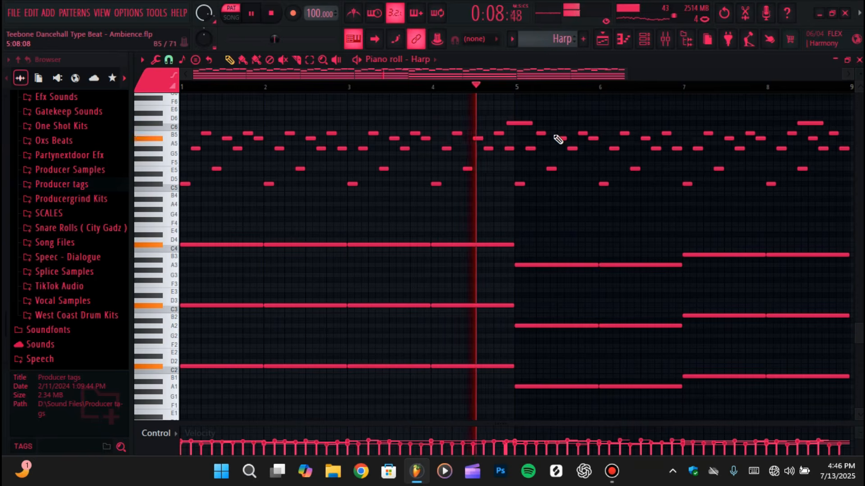
click(271, 13)
Enable the Harp track in the playlist and play the arrangement briefly from the start in song mode
click(611, 44)
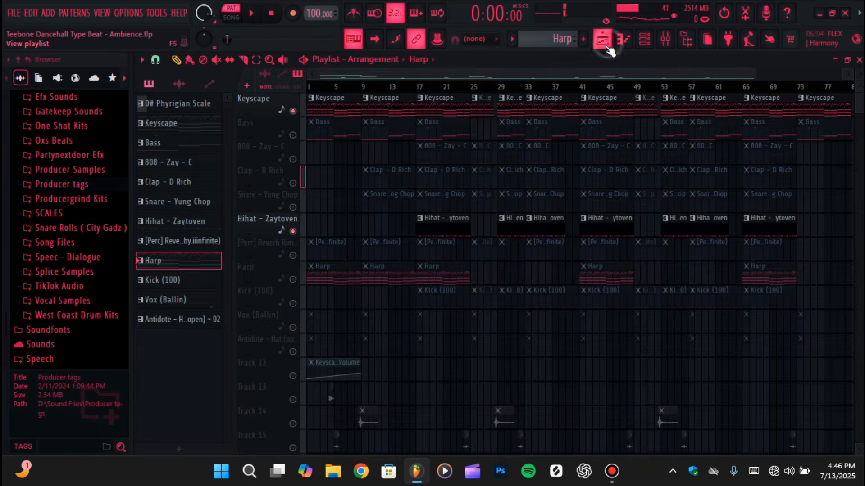
click(292, 279)
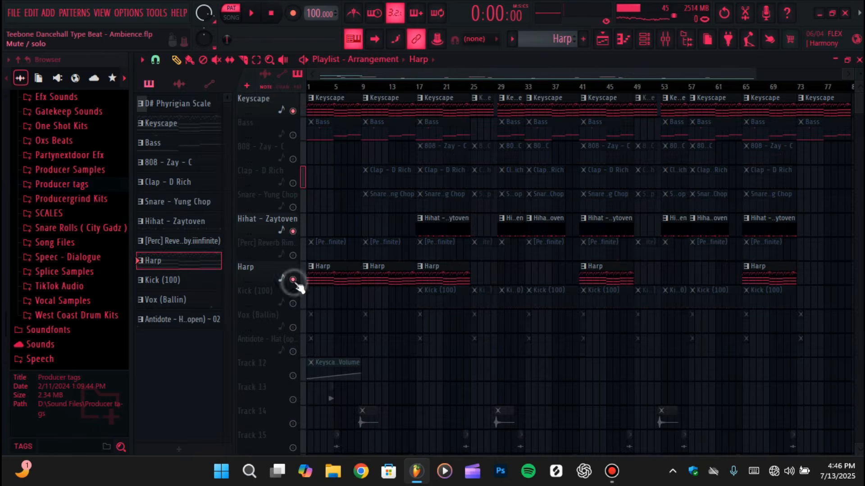
click(252, 14)
click(231, 17)
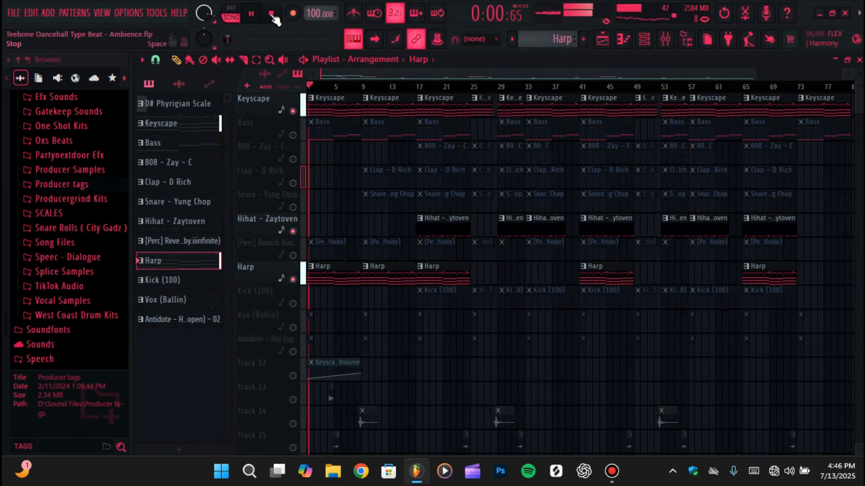
key(space)
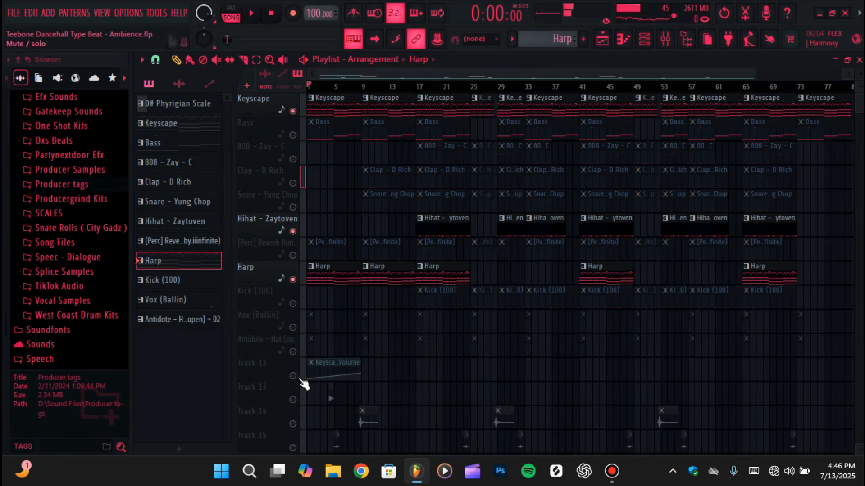
Enable the Keyscape volume automation on Track 12 and play the song from the start, checking the mixer levels
click(293, 375)
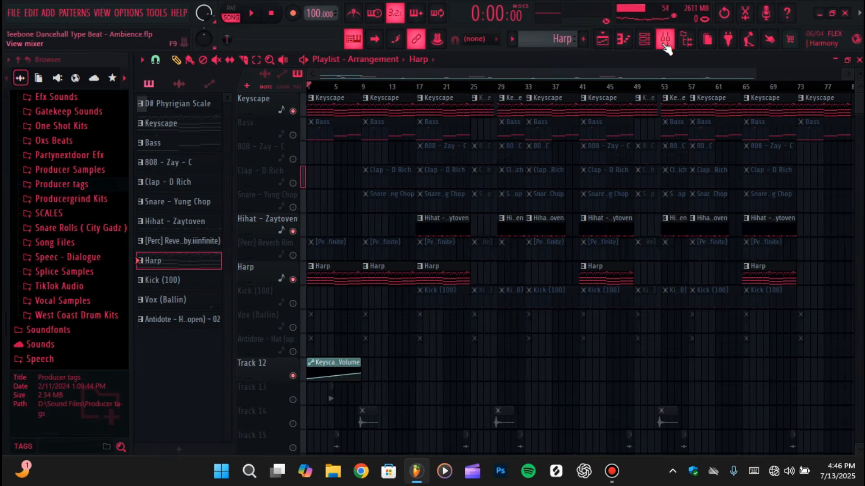
click(252, 13)
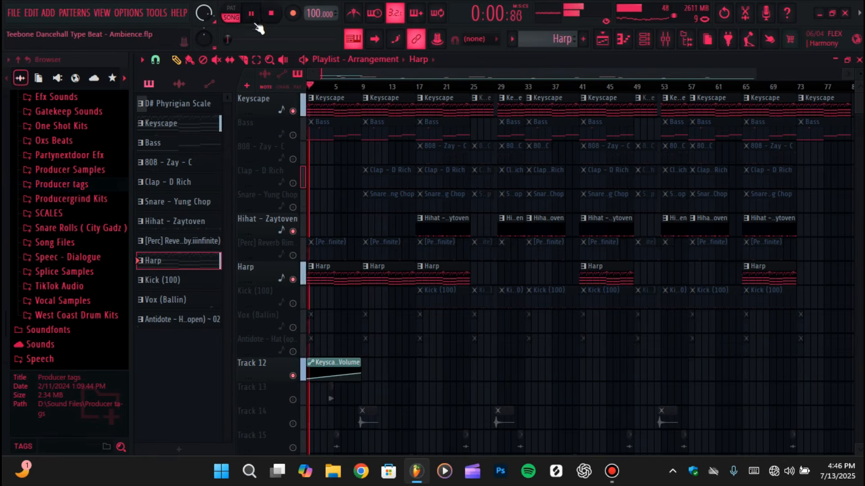
click(665, 39)
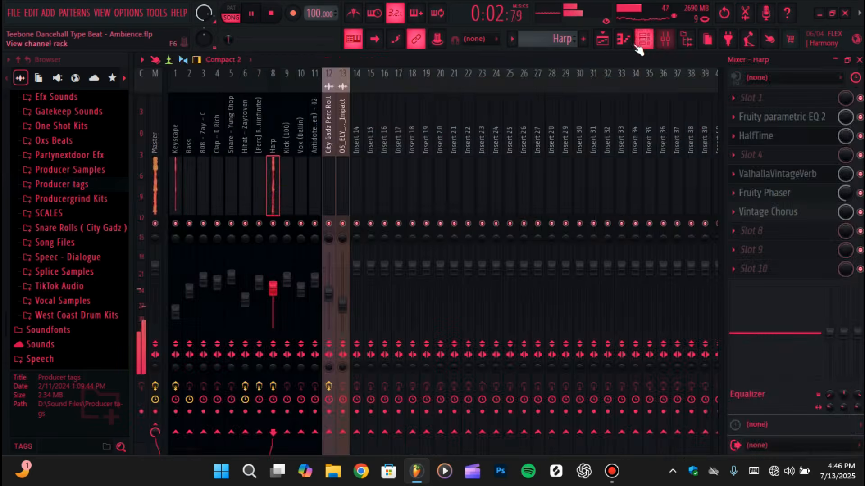
click(603, 38)
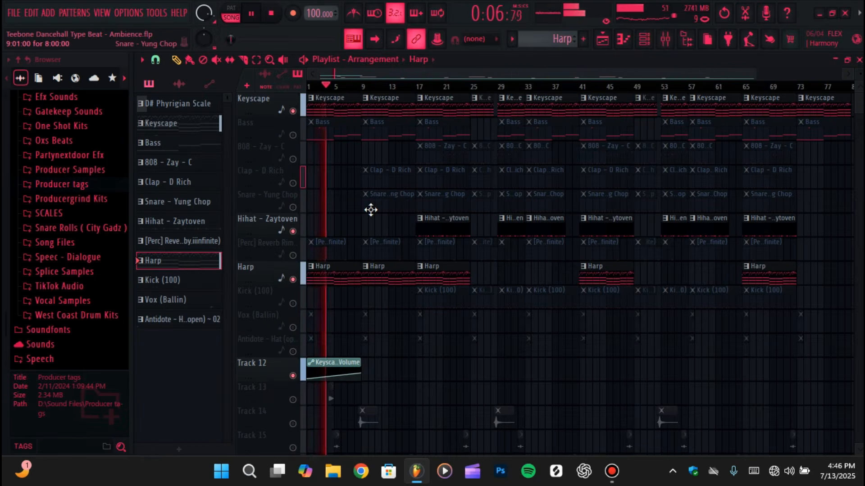
Enable all the muted playlist tracks again and stop the song playback
click(301, 170)
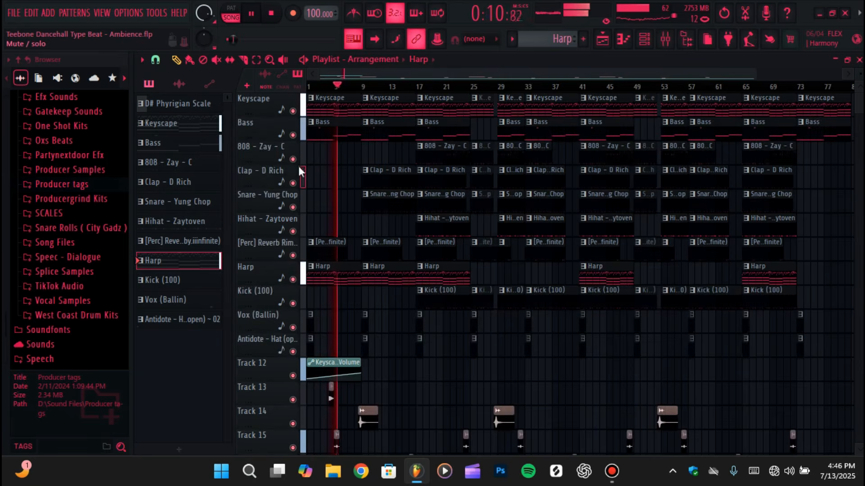
click(270, 18)
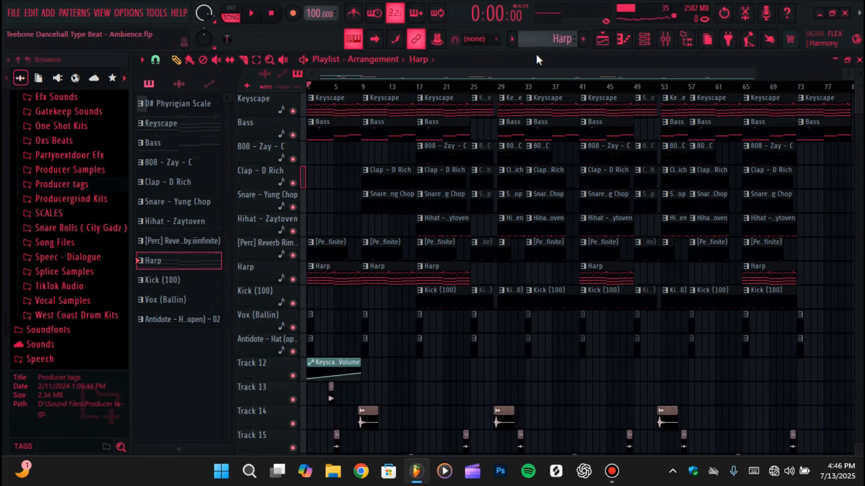
Select the Kick (100) pattern and examine the Kick (100) channel's notes in the piano roll
click(512, 40)
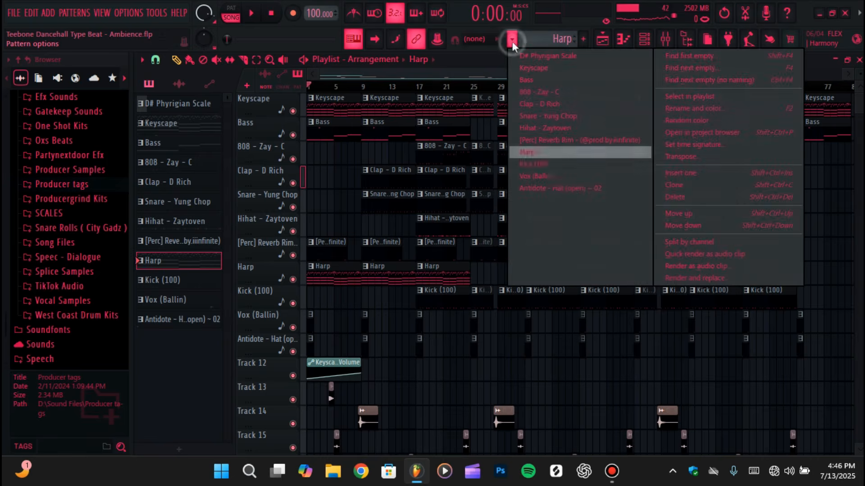
click(551, 165)
click(623, 39)
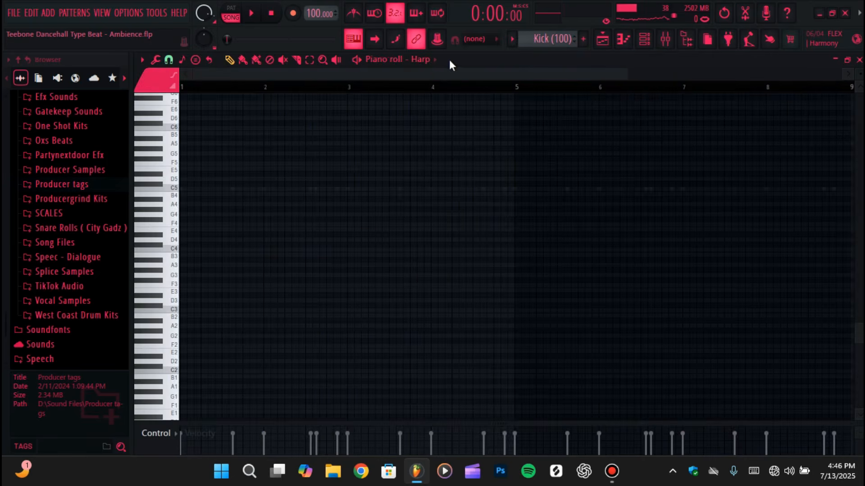
click(421, 61)
click(462, 307)
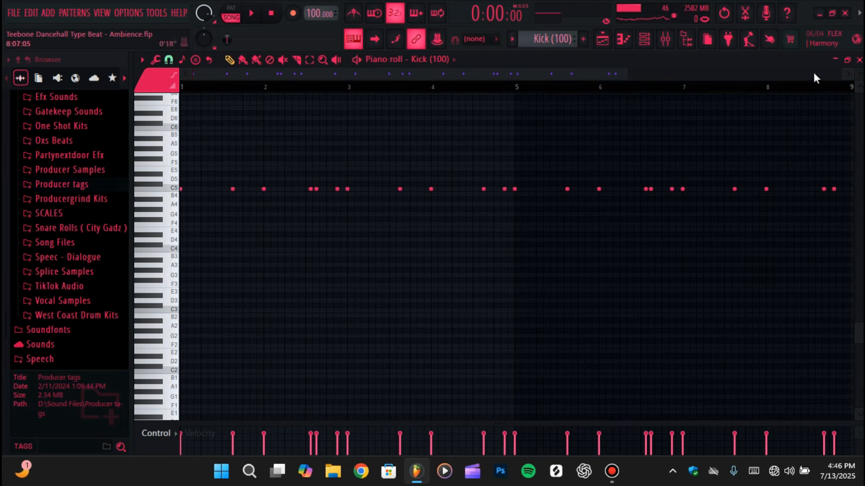
scroll(785, 283, up, 4)
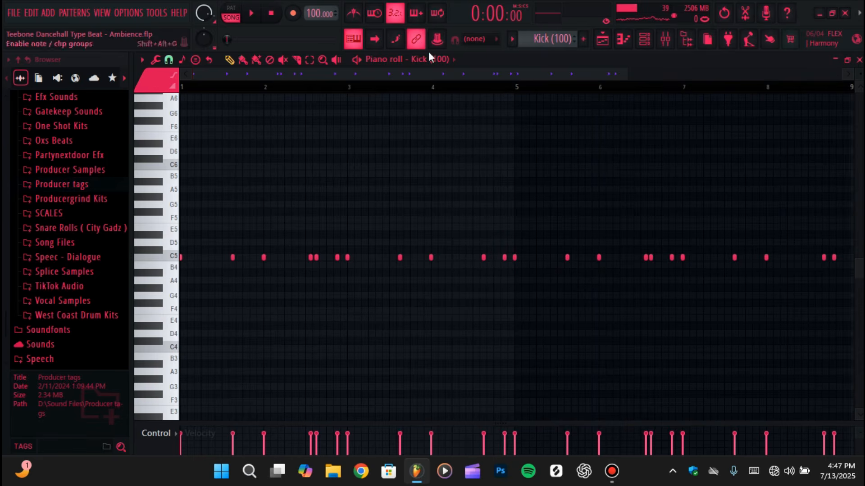
Isolate the 808 - Zay - C and Kick (100) tracks in the playlist and play them from bar 17
click(602, 39)
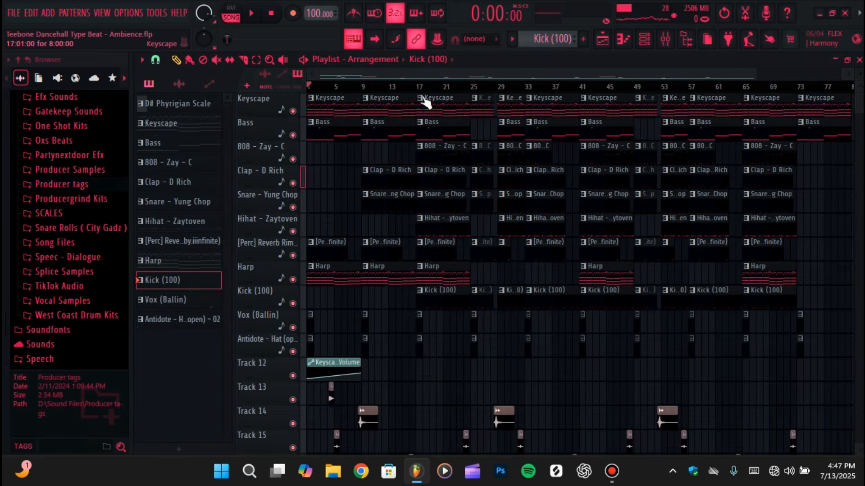
click(415, 86)
click(292, 159)
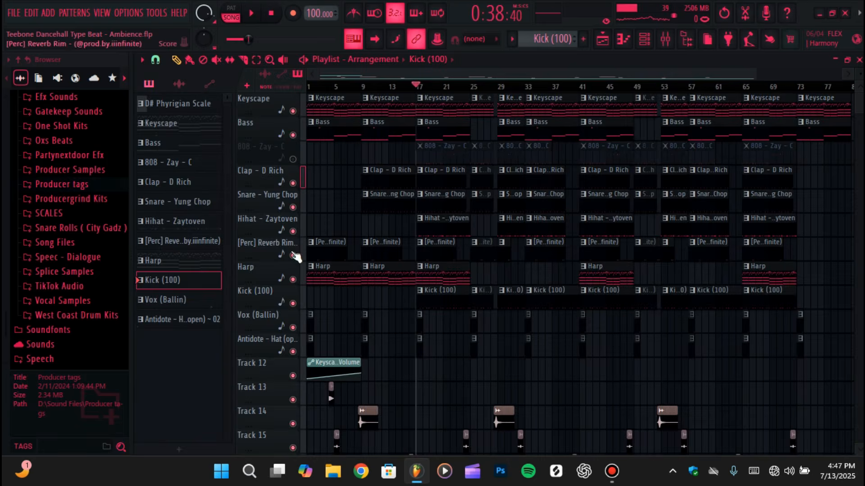
click(294, 303)
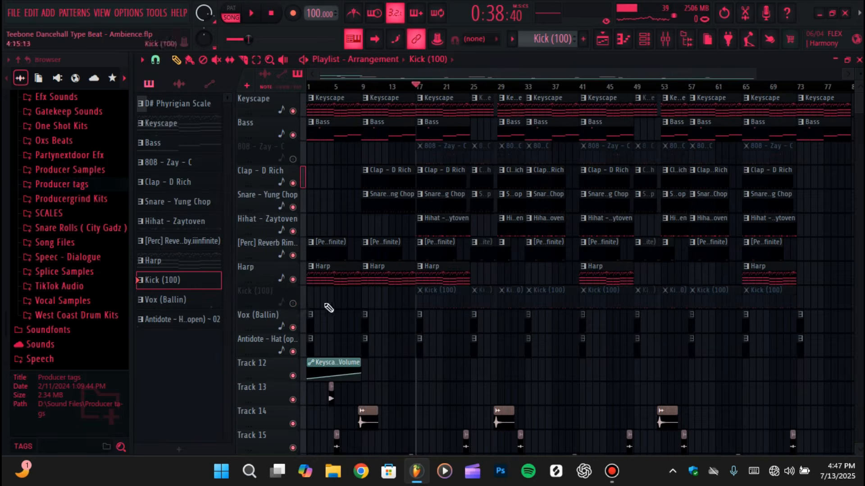
right_click(292, 303)
click(294, 159)
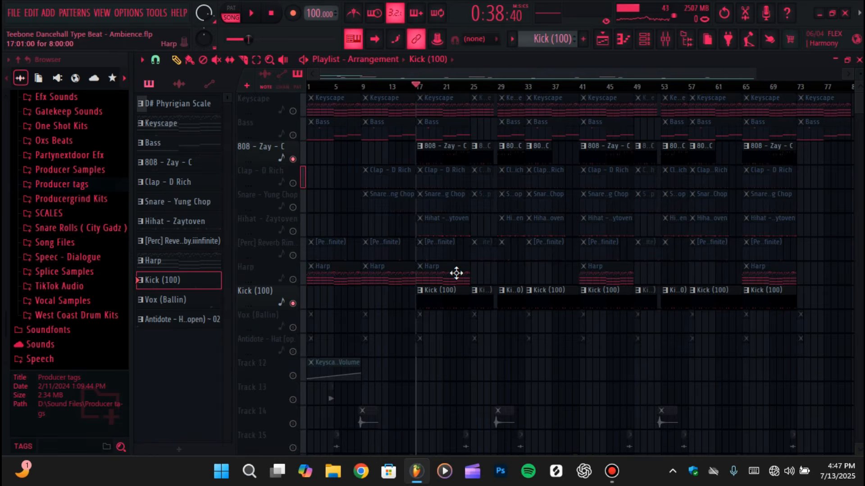
key(space)
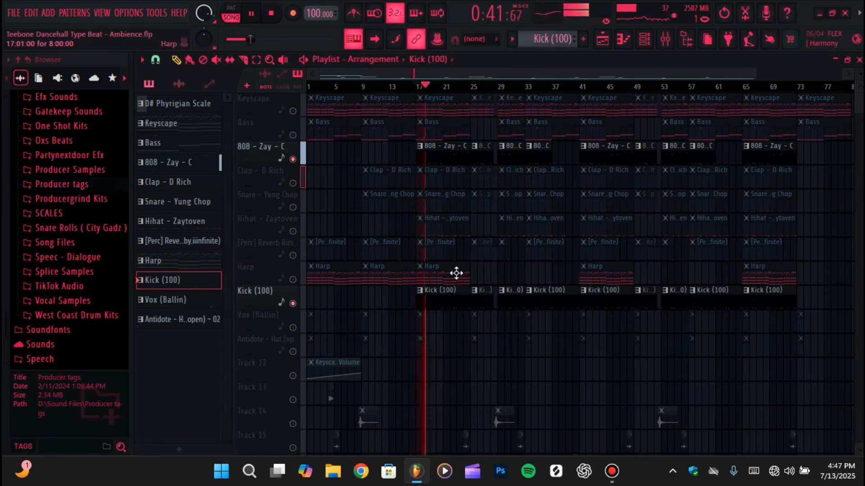
Follow the Kick (100) notes in the piano roll, replaying the passages from the middle of bar 4 and from bar 8
double_click(446, 301)
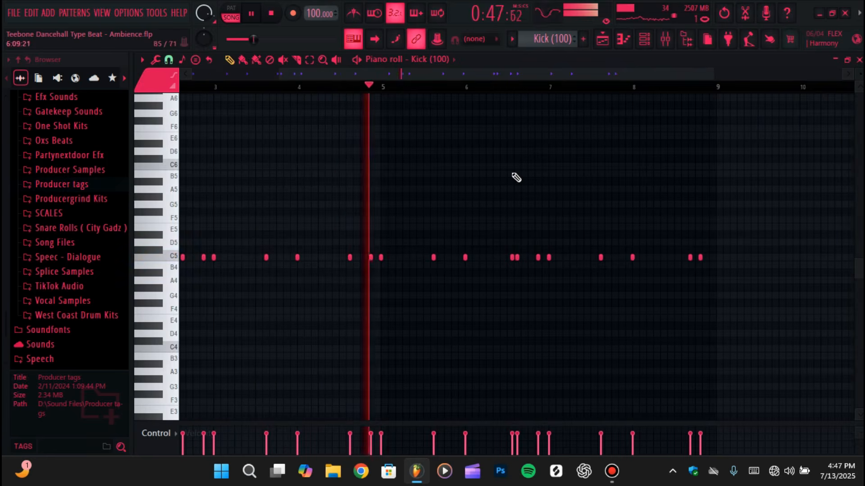
key(space)
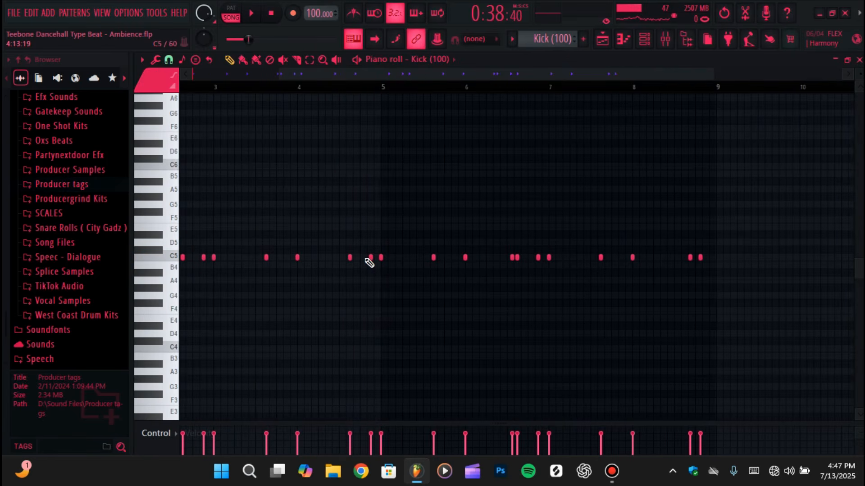
click(343, 93)
key(space)
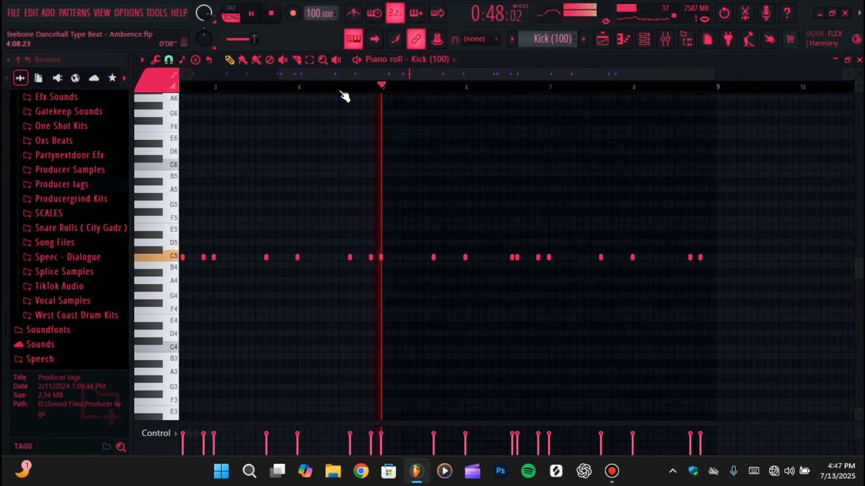
key(space)
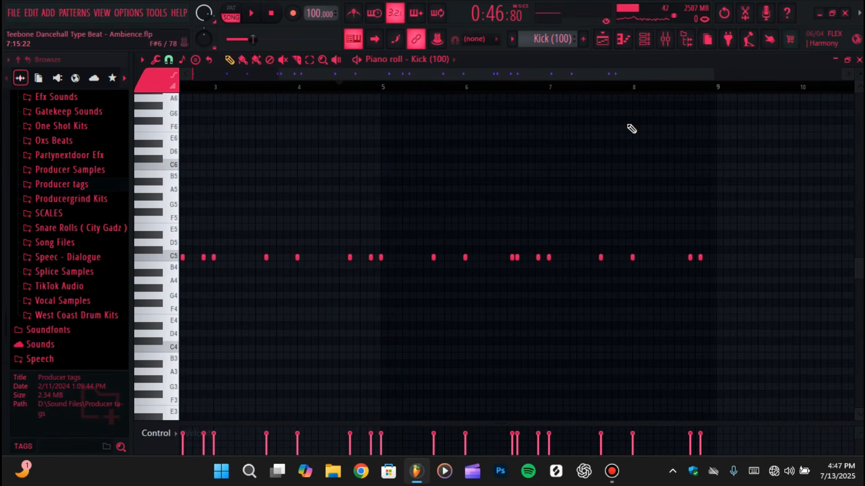
click(655, 86)
key(space)
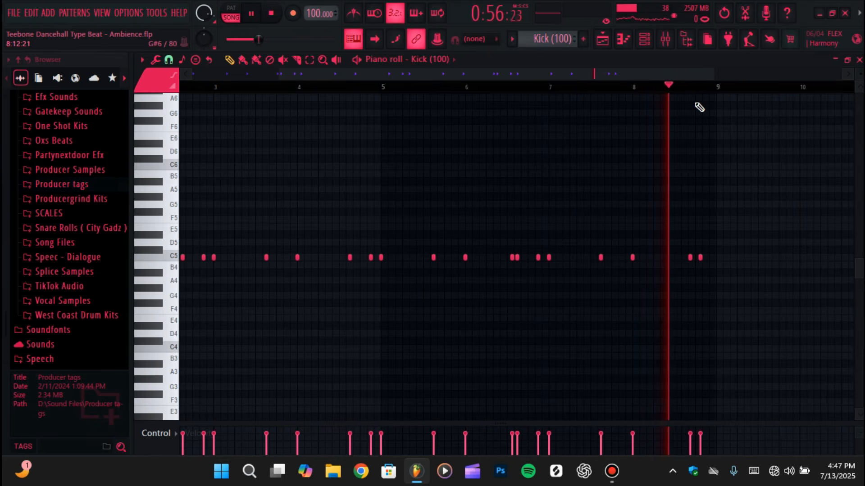
click(648, 88)
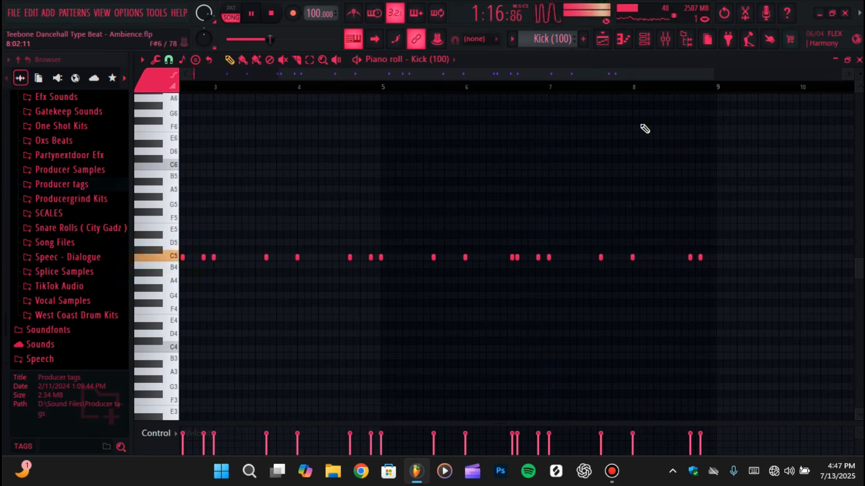
key(space)
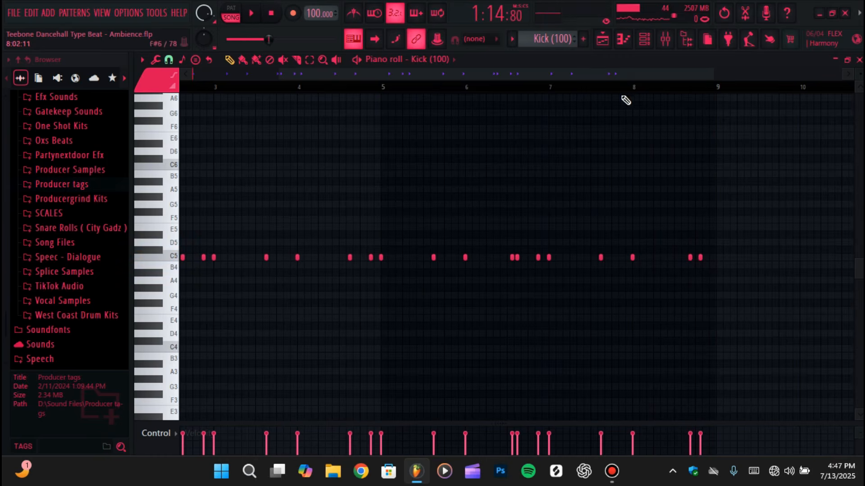
Enable all playlist tracks again and check the Kick (100) level in the mixer
click(600, 41)
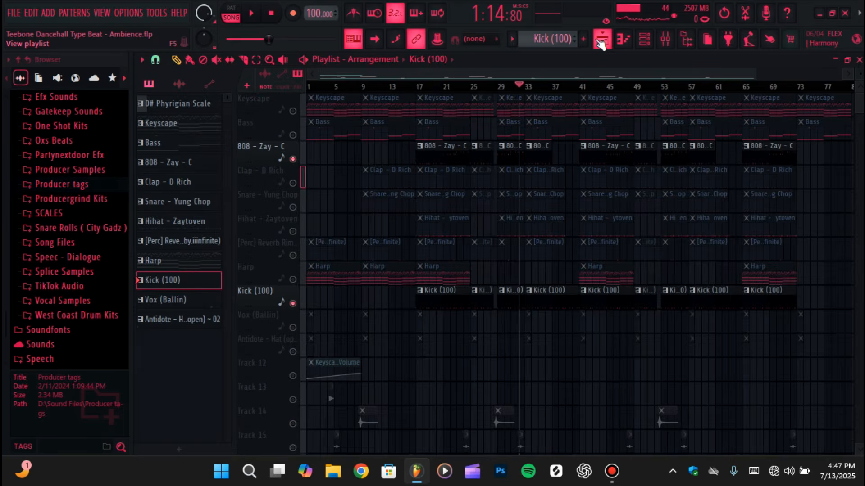
right_click(293, 303)
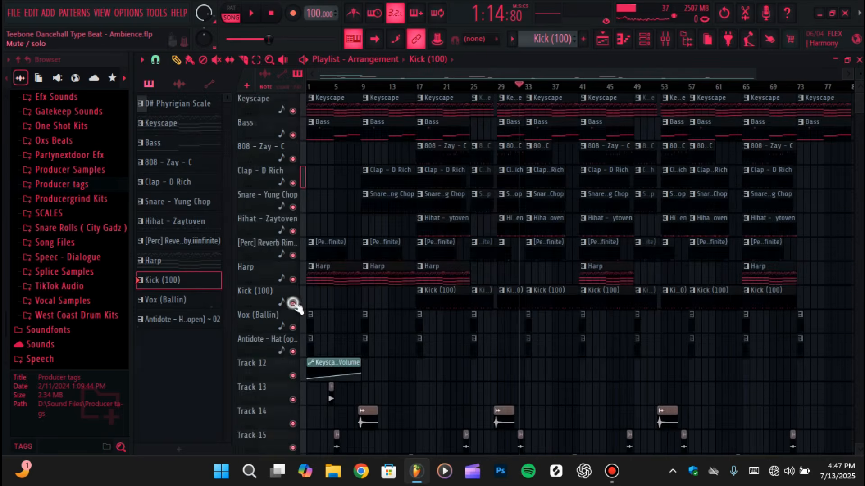
click(664, 45)
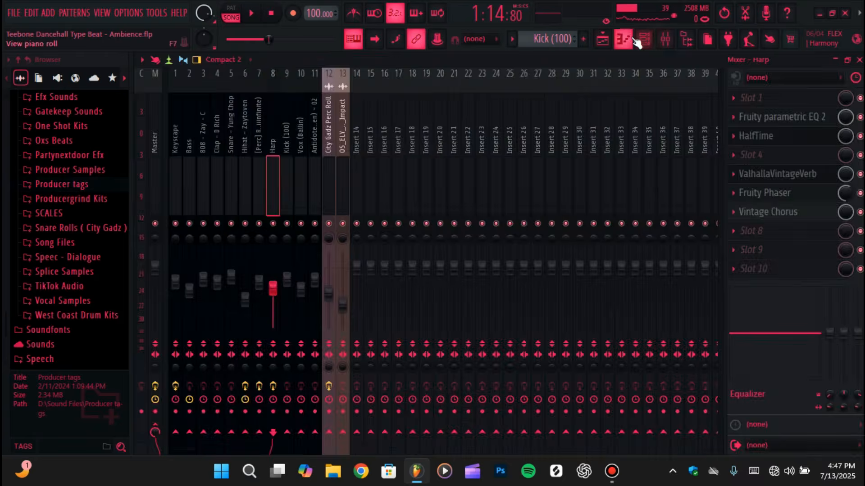
Show the Vox (Ballin) pattern in the piano roll and play its single C5 note near the end of bar 1
click(623, 39)
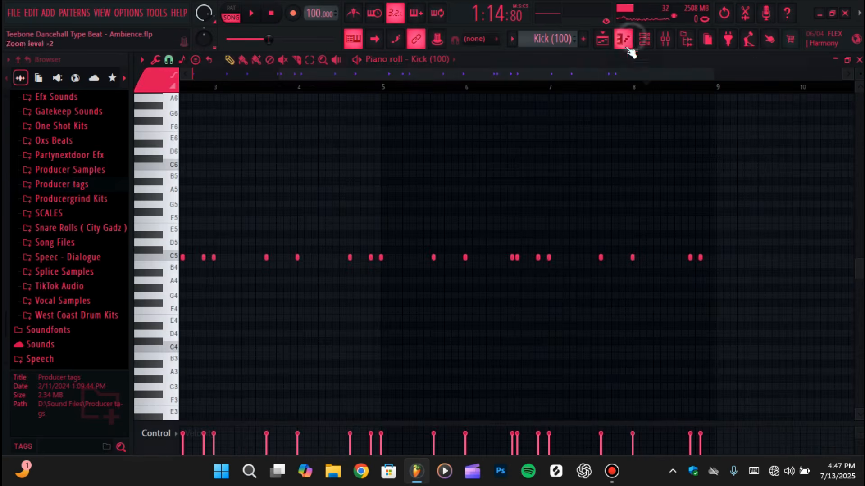
click(515, 40)
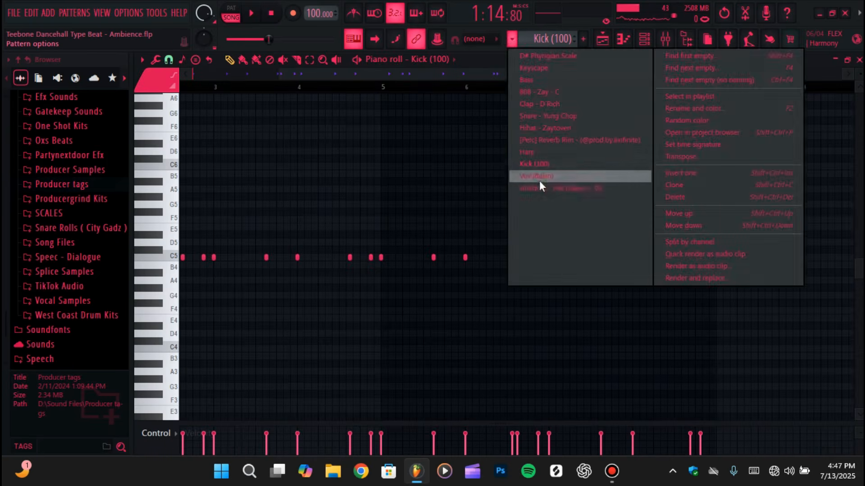
click(539, 178)
click(434, 59)
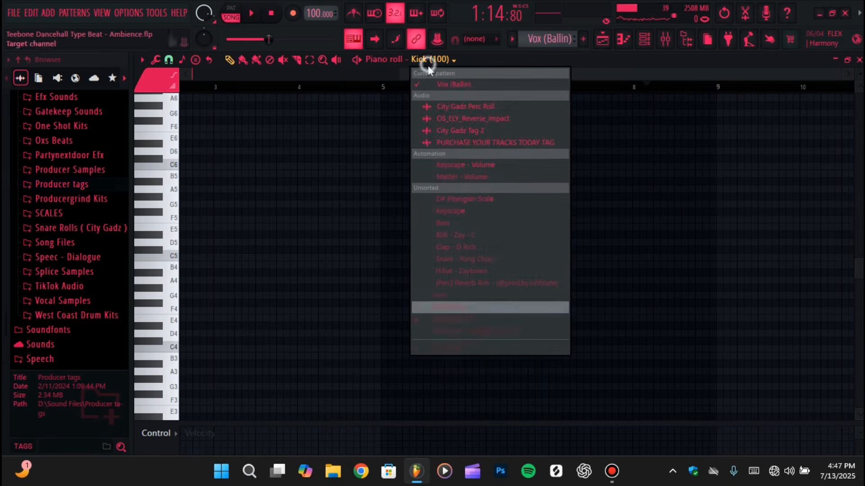
click(434, 318)
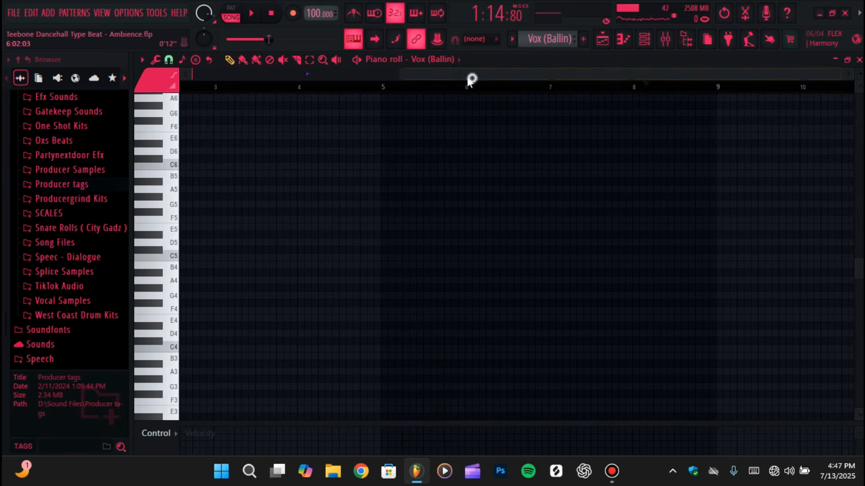
drag(468, 73, 258, 73)
click(253, 257)
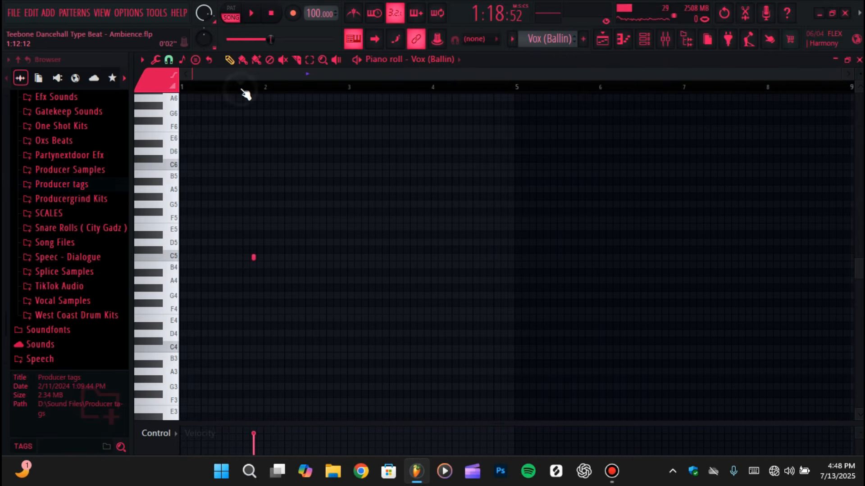
key(space)
key(space)
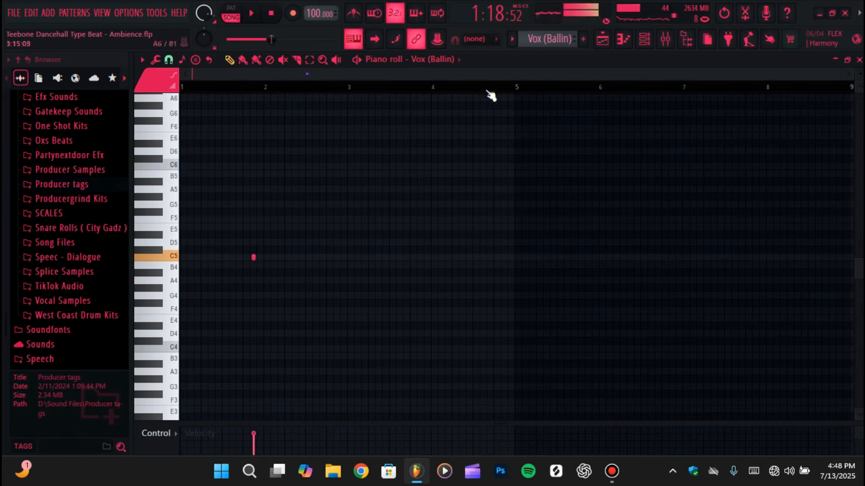
Show the Antidote - Hat (open) ~ 02 pattern in the piano roll and audition its C5 note in pattern mode
click(519, 42)
click(542, 192)
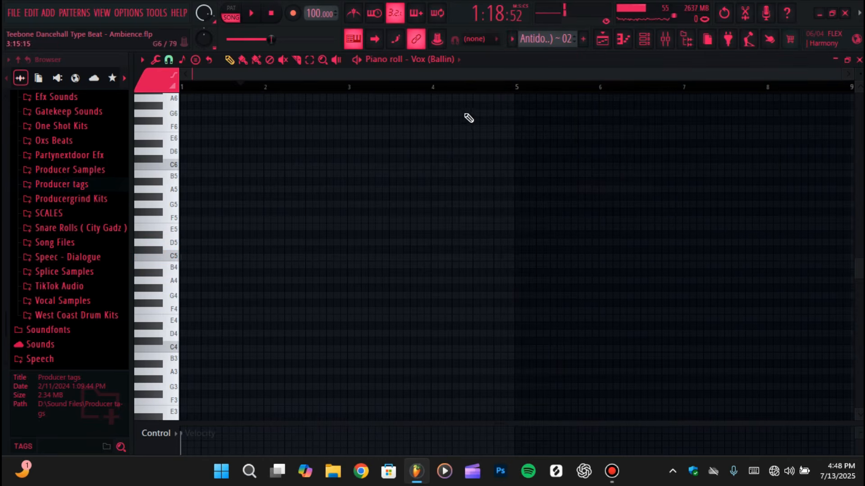
click(433, 59)
click(469, 331)
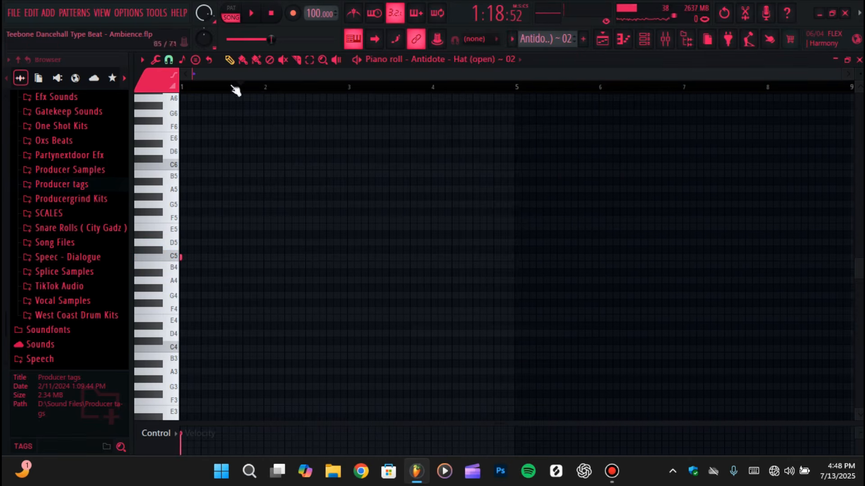
click(231, 8)
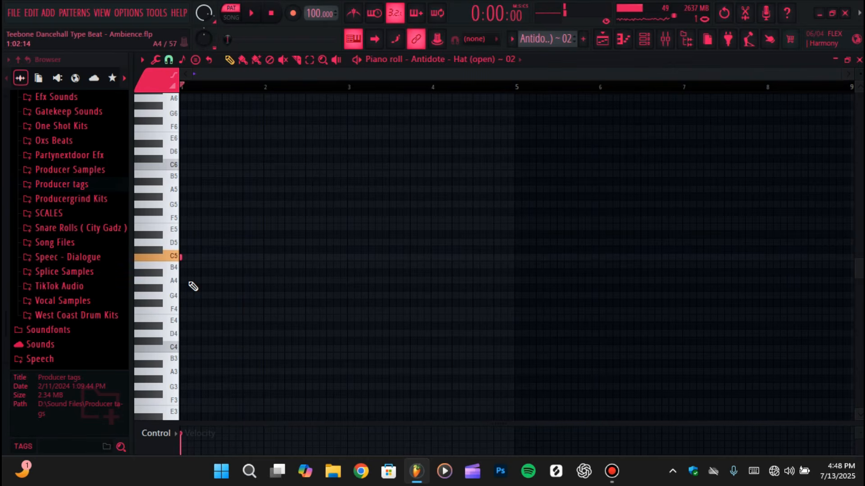
Review the mixer levels and the full playlist arrangement, down to the Master - Volume automation on Track 17
click(602, 39)
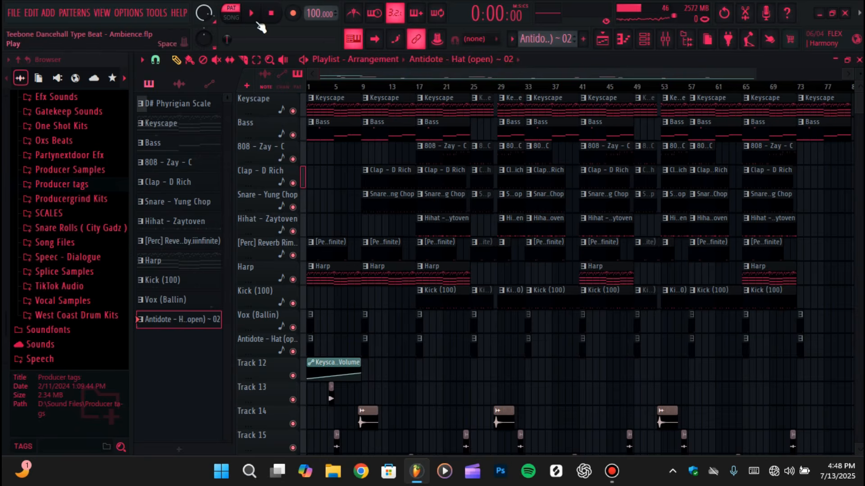
click(666, 38)
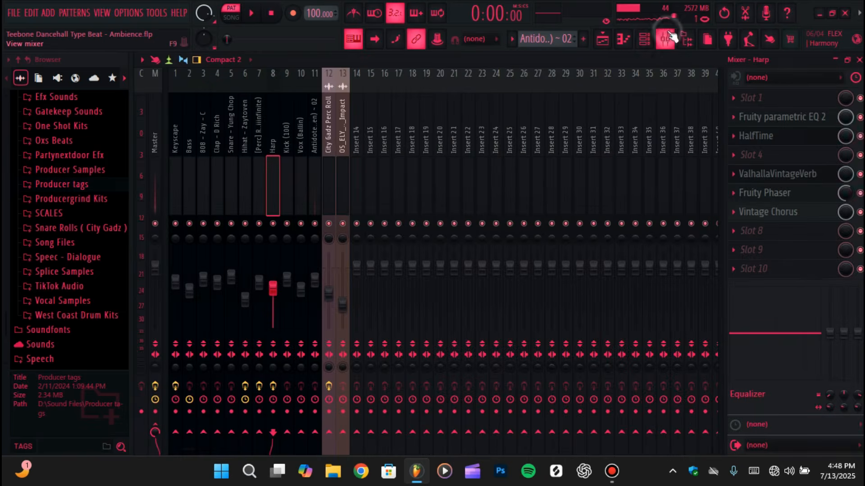
click(604, 41)
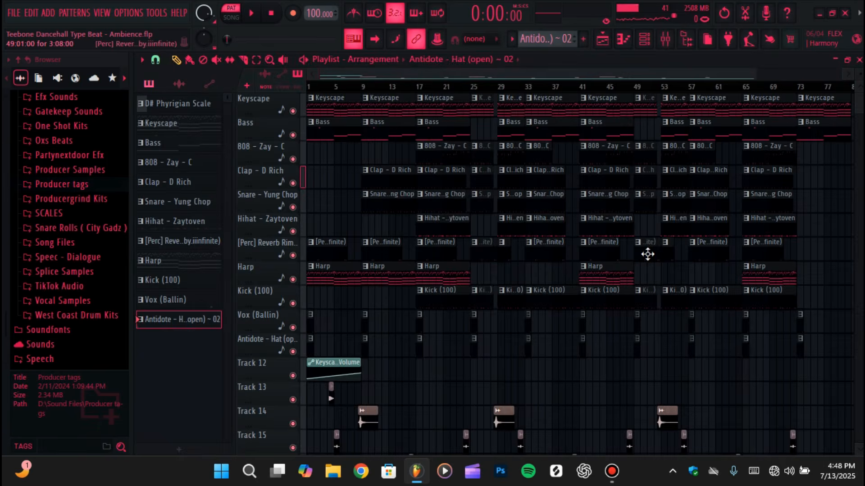
scroll(820, 232, down, 5)
scroll(824, 232, up, 5)
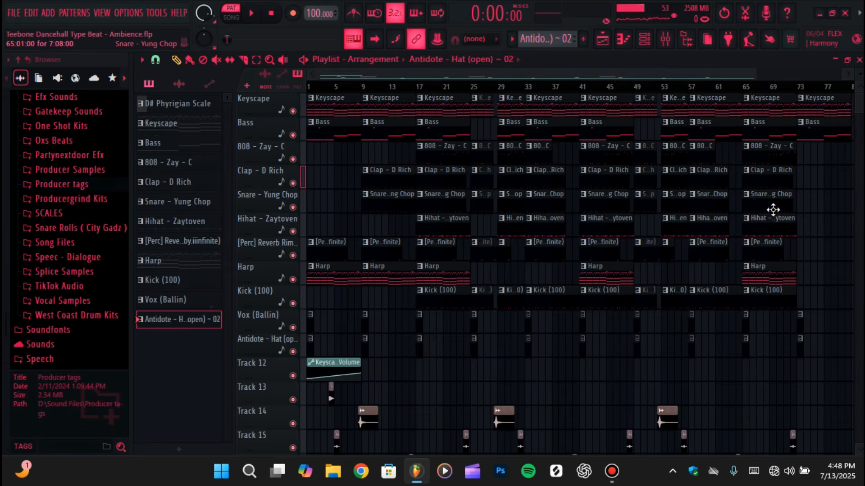
scroll(808, 220, down, 4)
scroll(809, 223, up, 4)
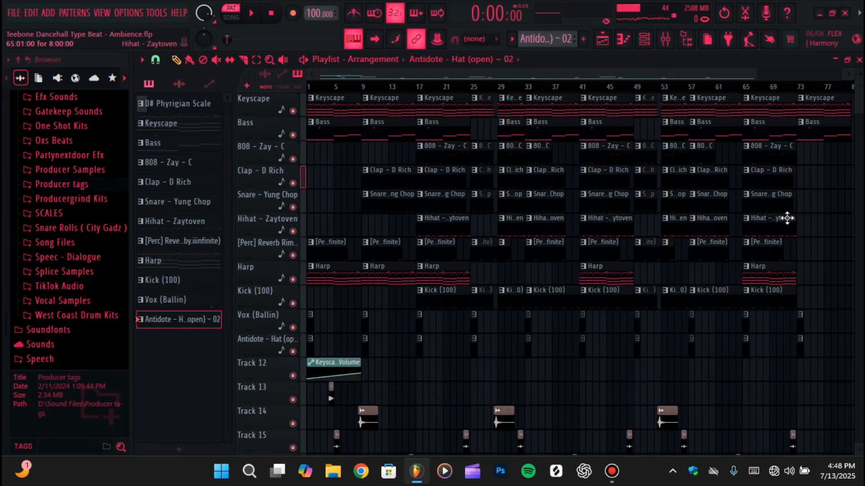
scroll(765, 155, down, 4)
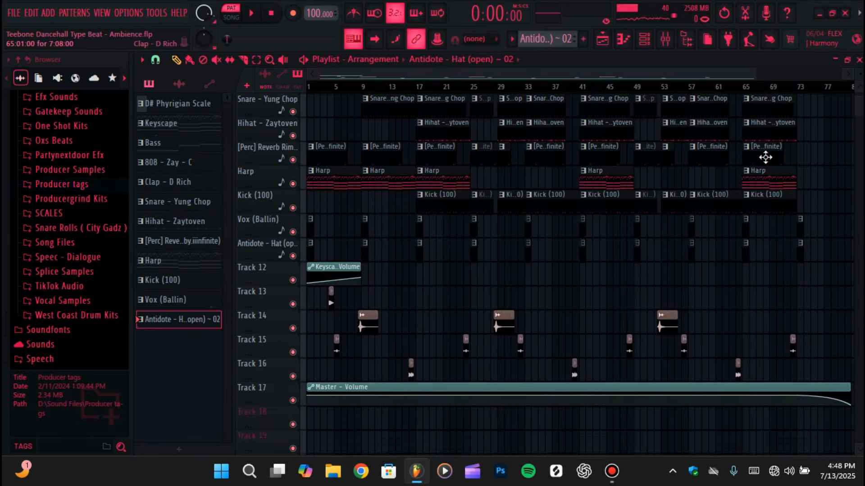
Play the full arrangement from the start in song mode
scroll(765, 155, up, 3)
scroll(766, 157, up, 1)
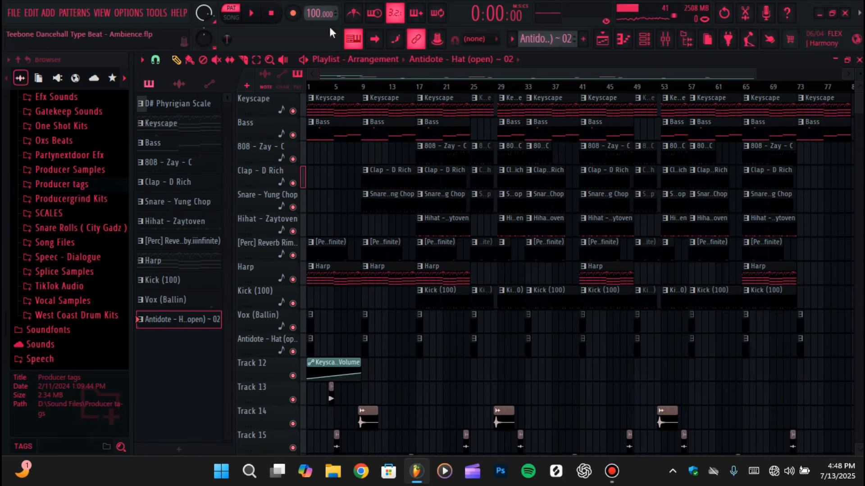
click(231, 17)
click(251, 14)
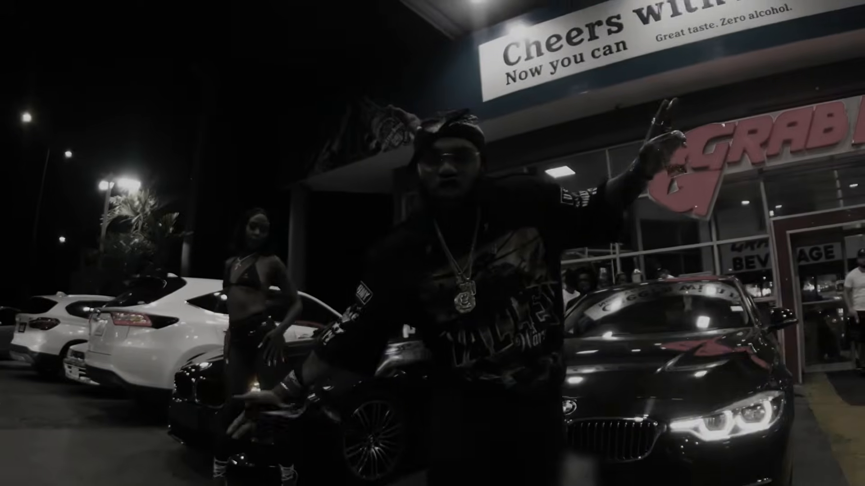